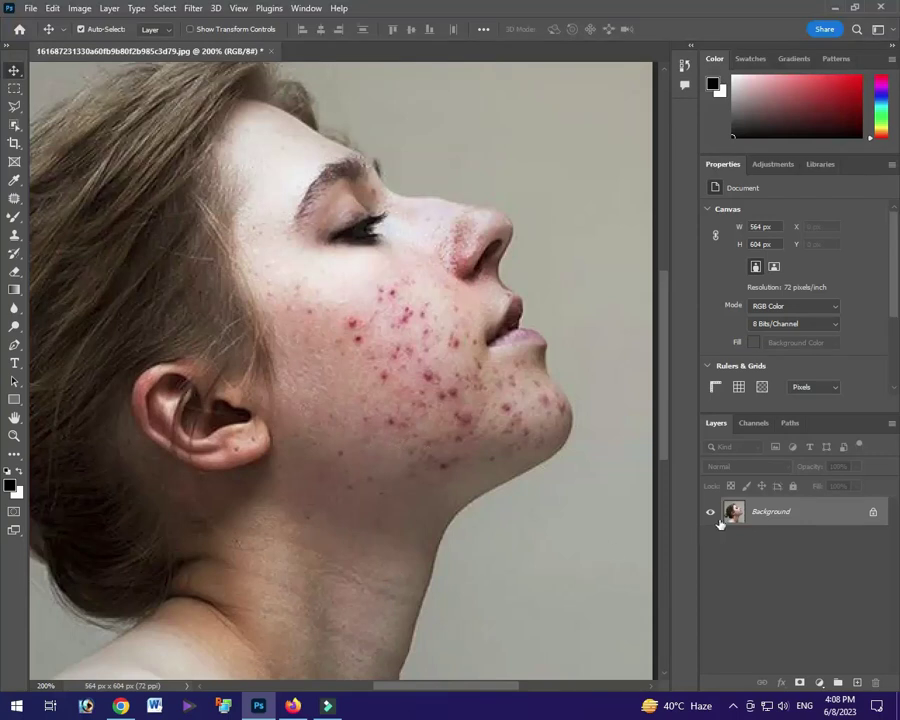
Duplicate the Background layer and name the copy '1copy'.
drag(797, 514, 836, 595)
drag(836, 595, 838, 682)
double_click(776, 512)
text(1copy)
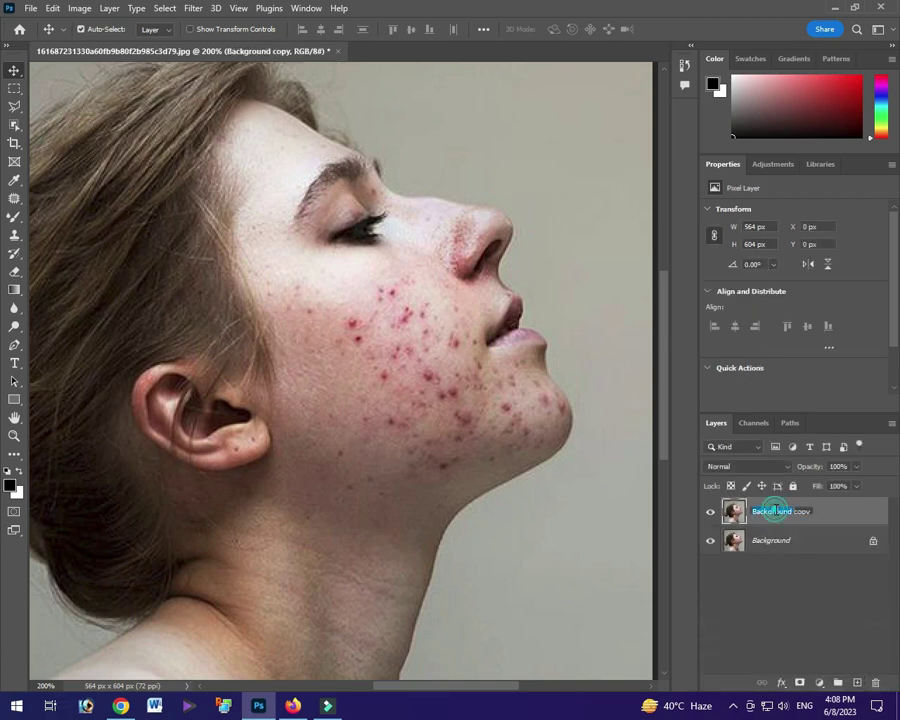
click(795, 590)
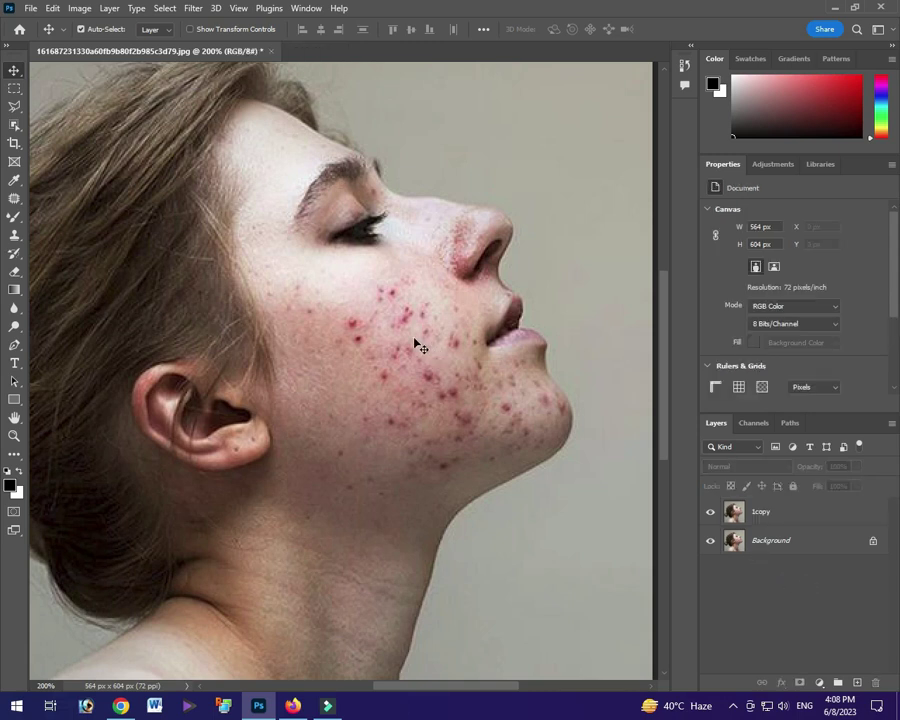
With the Patch Tool, zoom in and patch the acne spots on the cheek.
click(14, 200)
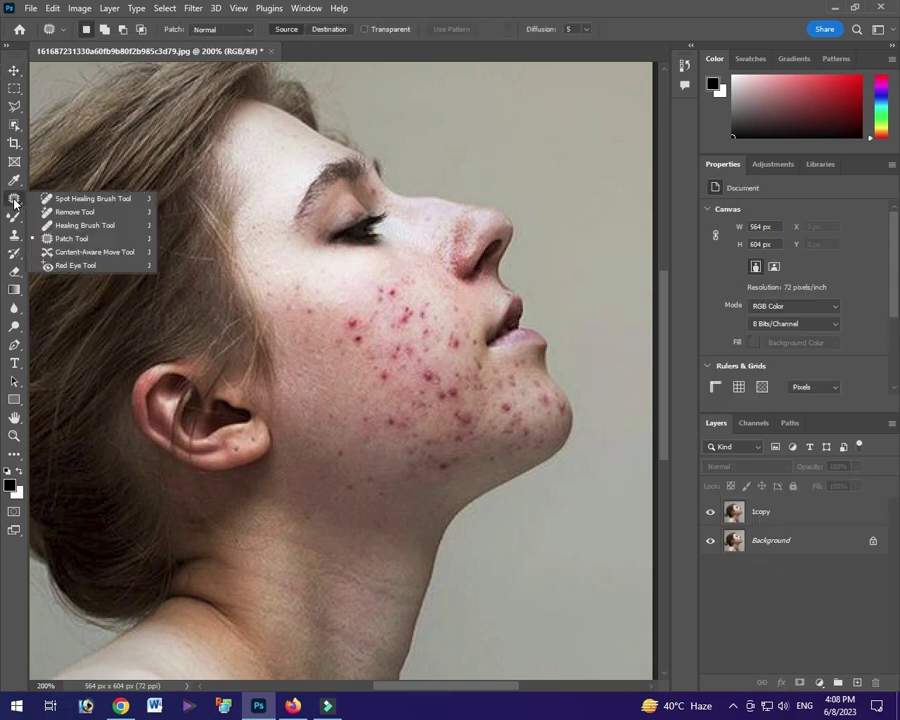
click(104, 238)
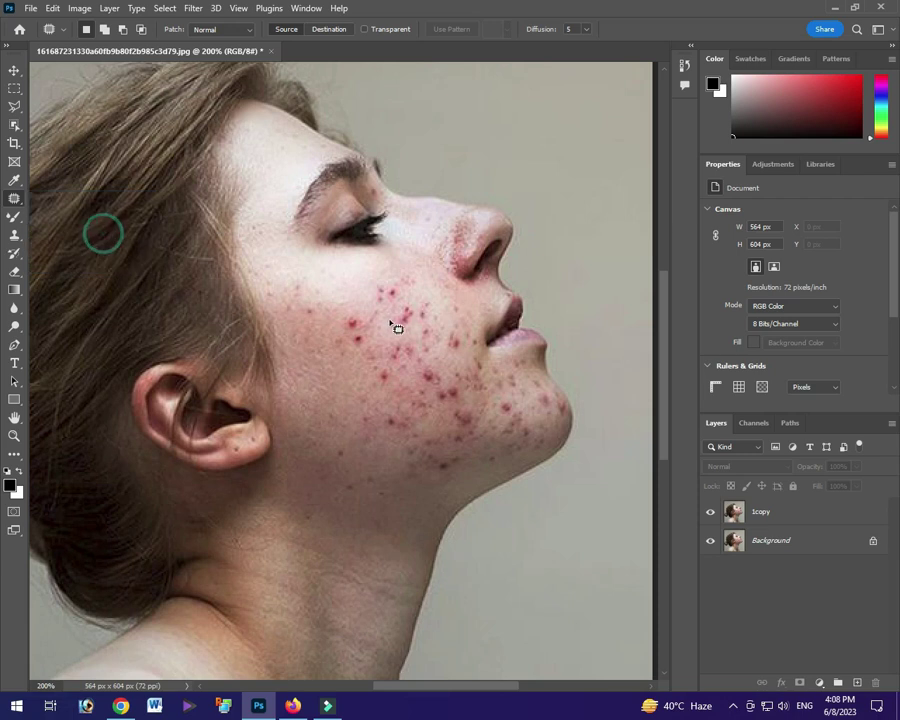
key(ctrl+plus)
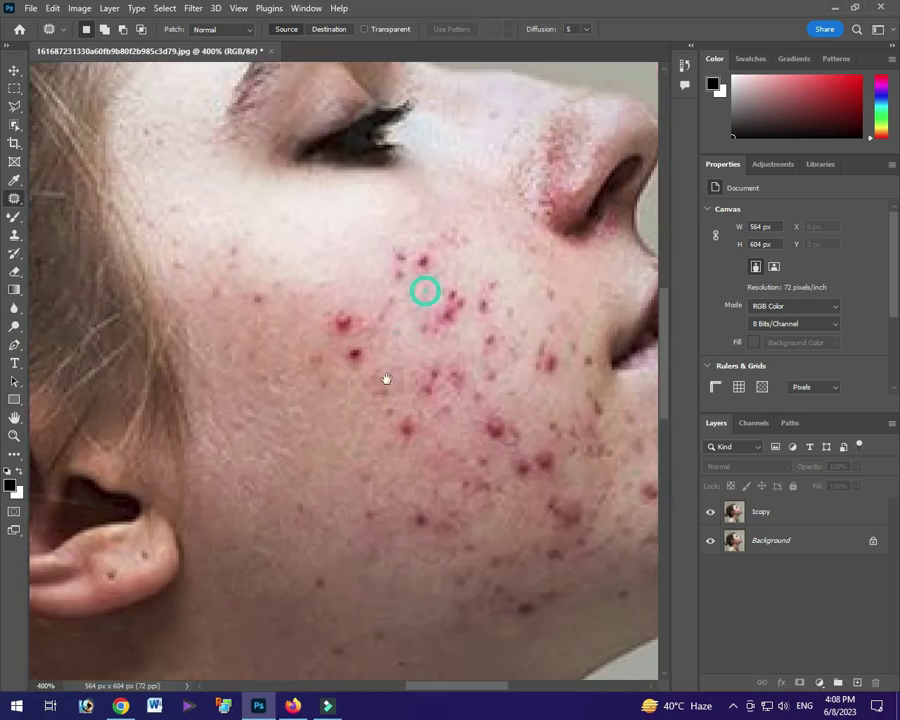
drag(397, 312, 374, 396)
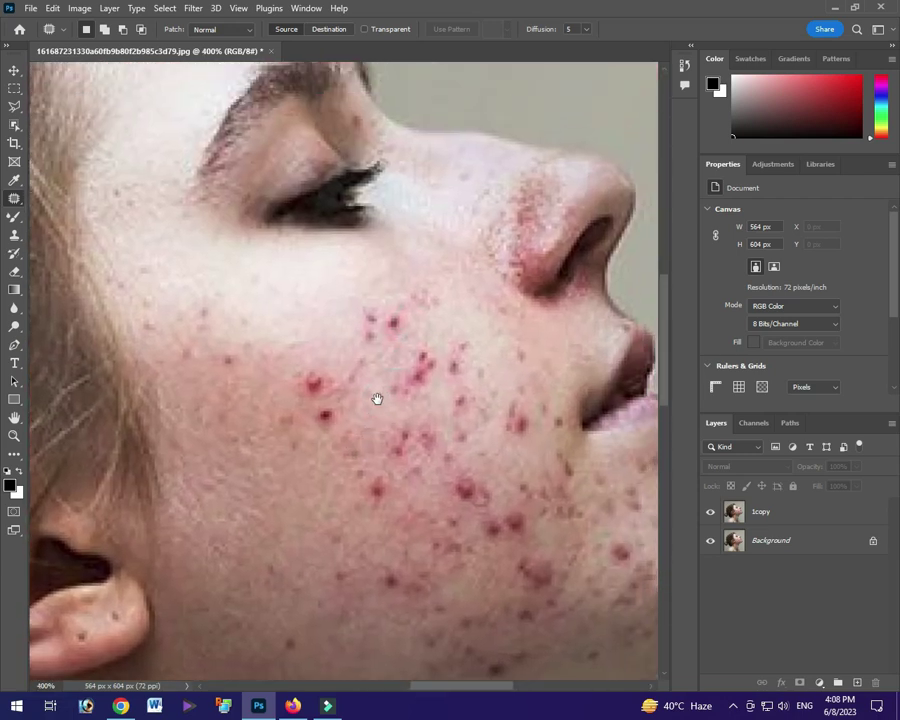
drag(365, 308, 330, 303)
drag(415, 380, 314, 408)
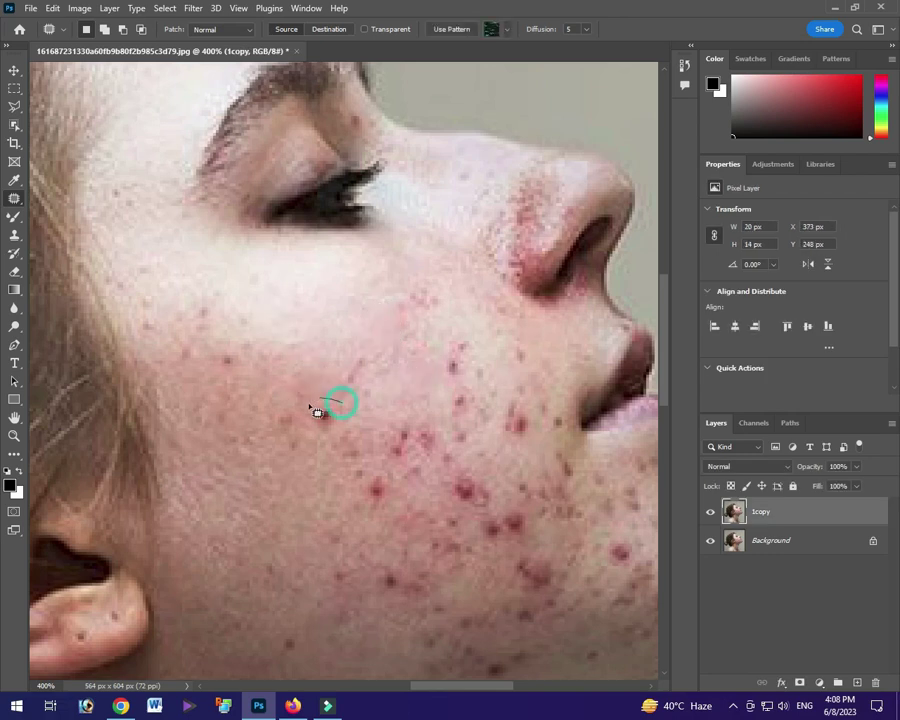
mouse_move(406, 436)
mouse_down()
mouse_move(460, 346)
mouse_move(477, 398)
mouse_up()
Patch the acne spots along the jawline and chin, then deselect.
mouse_move(376, 441)
mouse_down()
mouse_move(504, 460)
mouse_move(378, 538)
mouse_up()
mouse_move(540, 490)
mouse_down()
mouse_move(580, 548)
mouse_move(503, 452)
mouse_up()
scroll(503, 452, down, 2)
drag(455, 560, 450, 560)
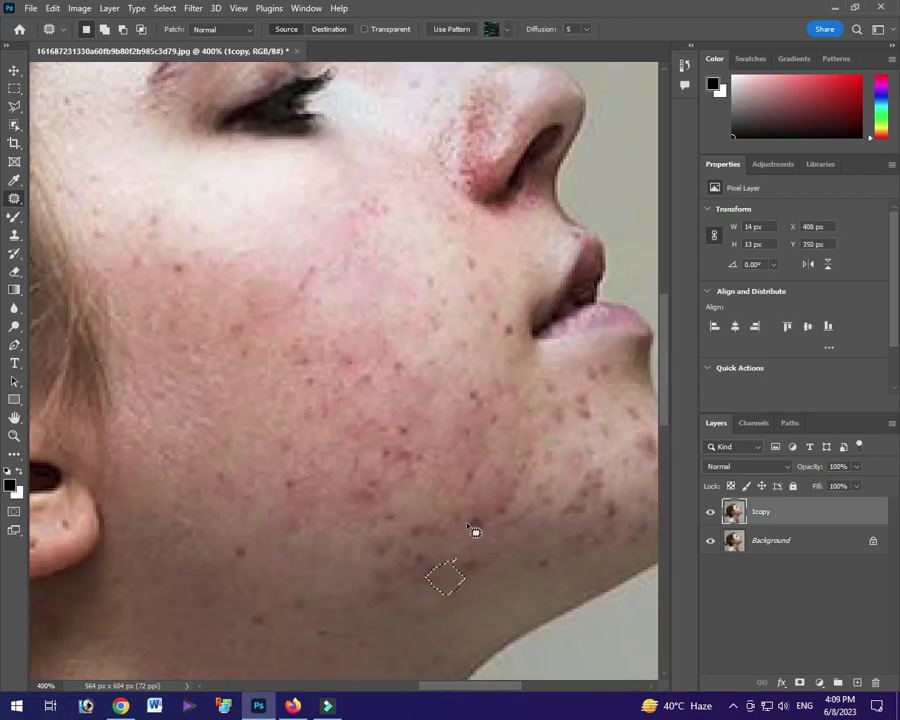
scroll(430, 420, right, 3)
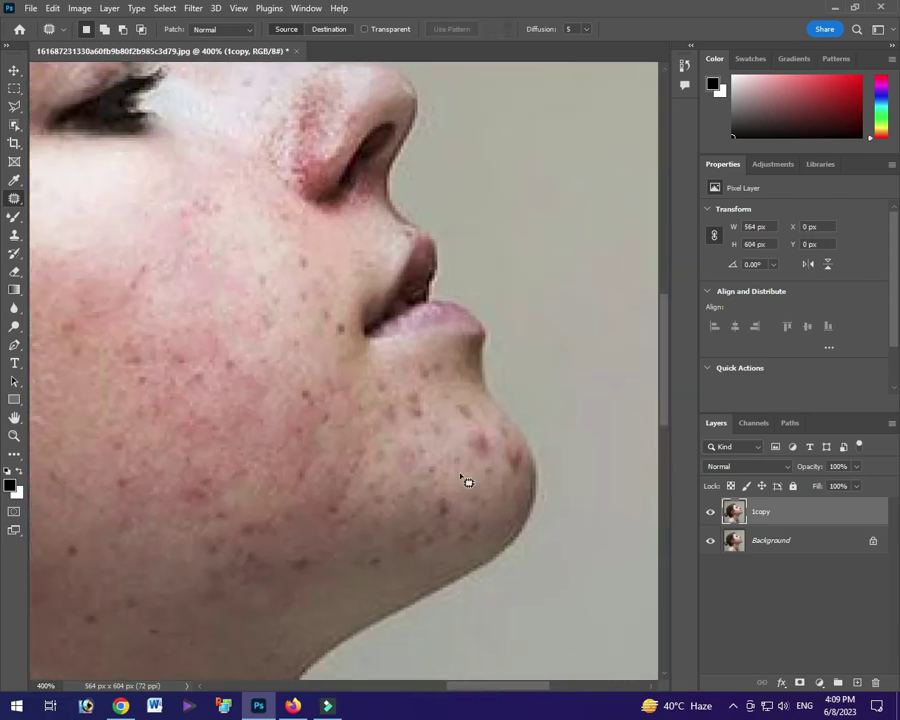
drag(477, 409, 317, 562)
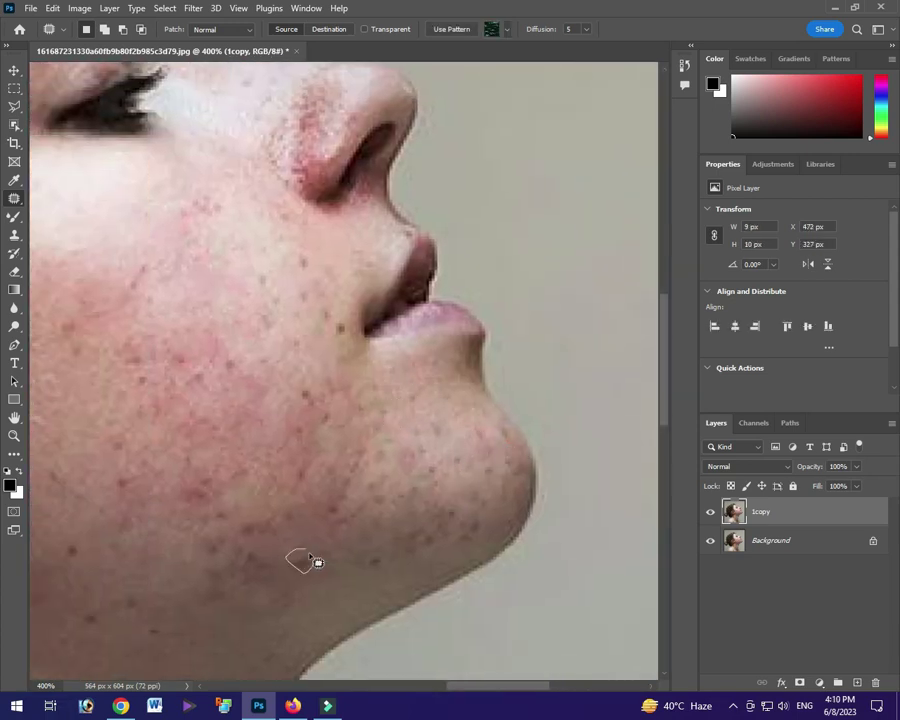
key(ctrl+d)
Toggle 1copy's visibility to compare before/after, then zoom out to the whole profile.
scroll(200, 510, left, 2)
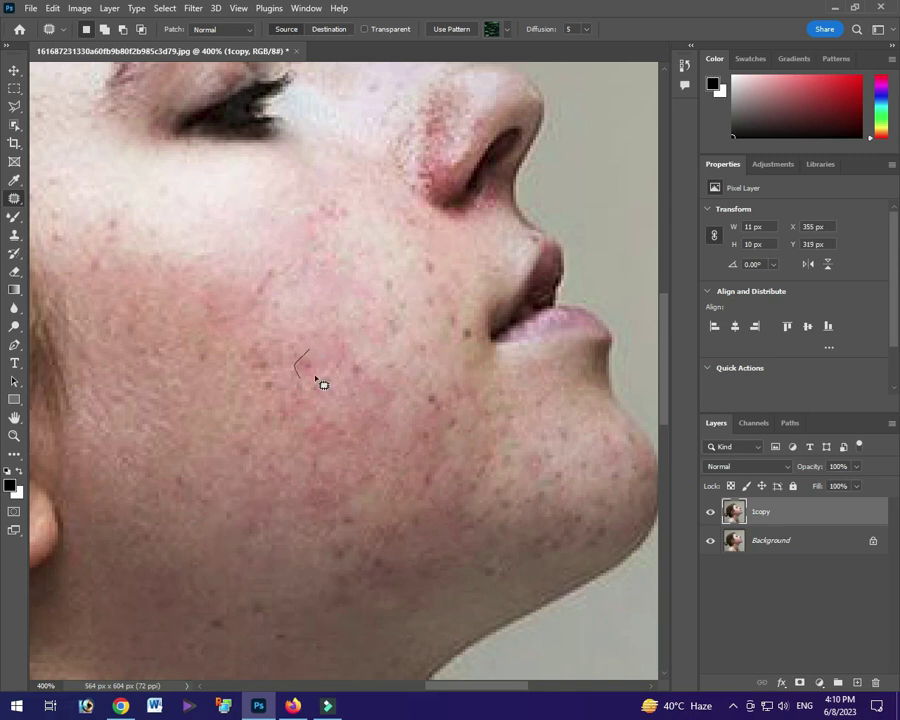
scroll(400, 345, down, 1)
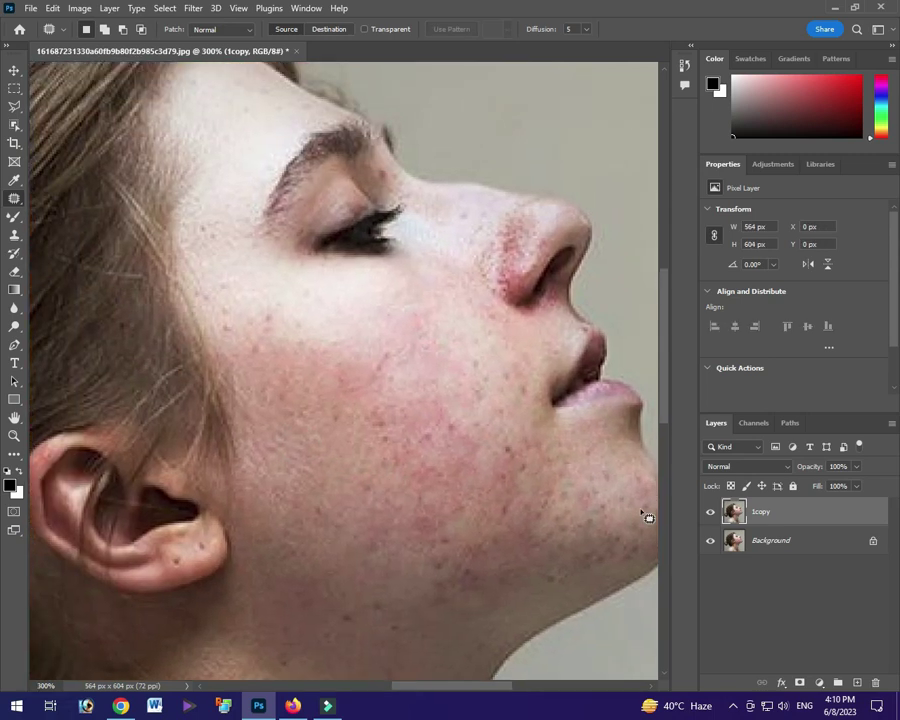
click(711, 514)
key(ctrl+minus)
drag(392, 556, 428, 492)
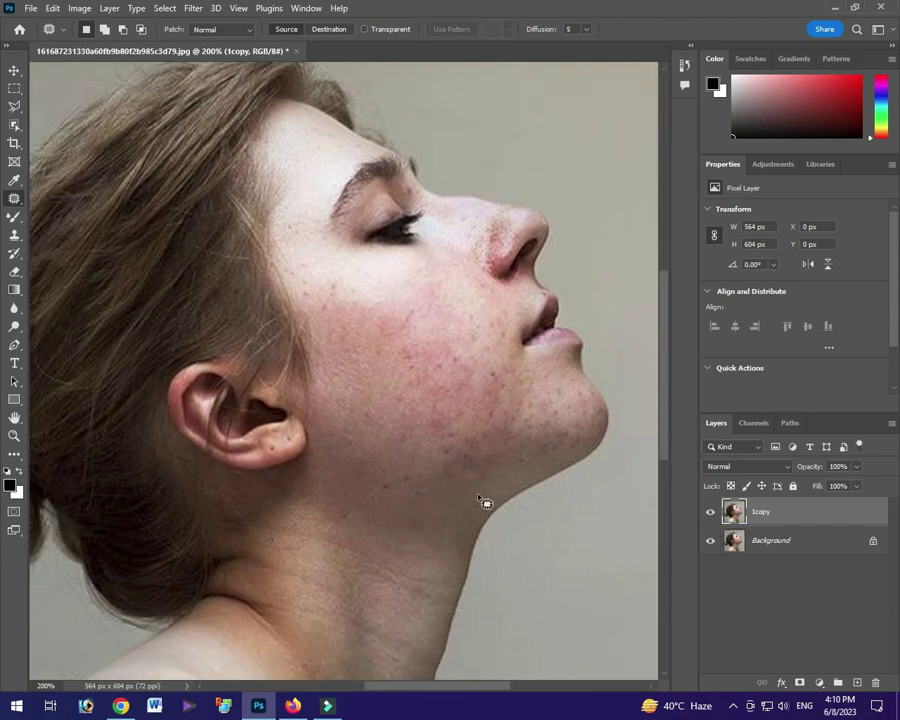
Compare 1copy on and off, then duplicate it as a layer named '2'.
click(711, 513)
click(711, 513)
right_click(784, 516)
click(698, 196)
text(2)
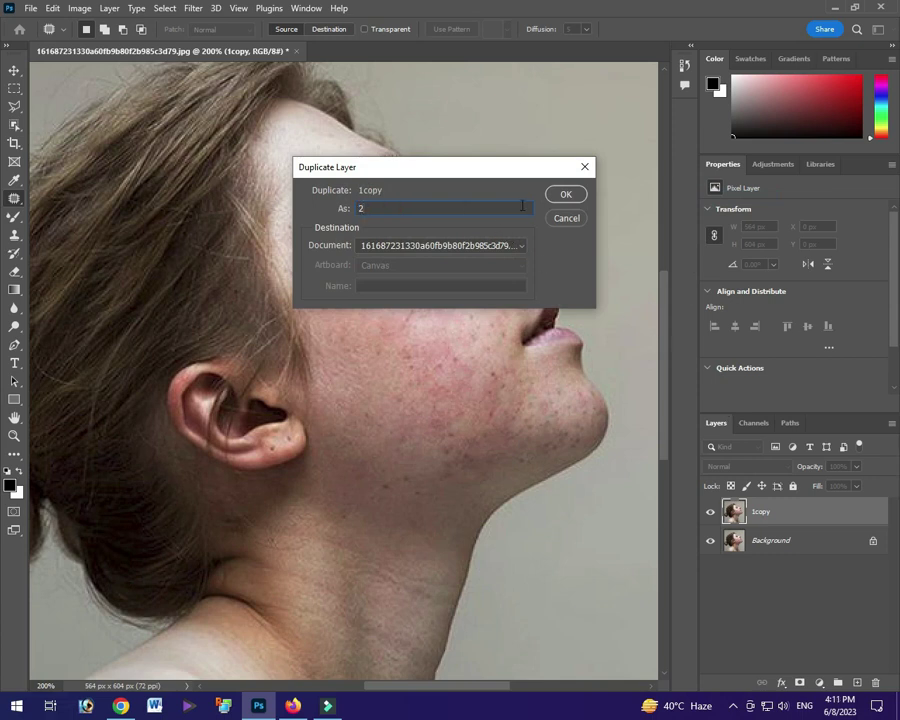
click(563, 194)
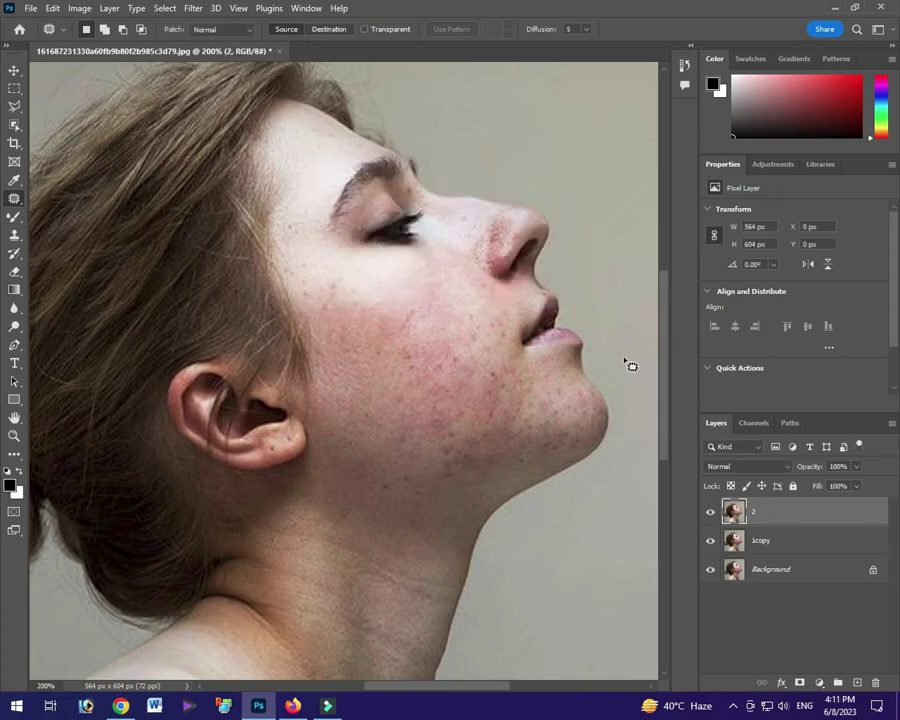
Hide layer 2, browse the Filter menu without choosing one, and show layer 2 again.
click(711, 514)
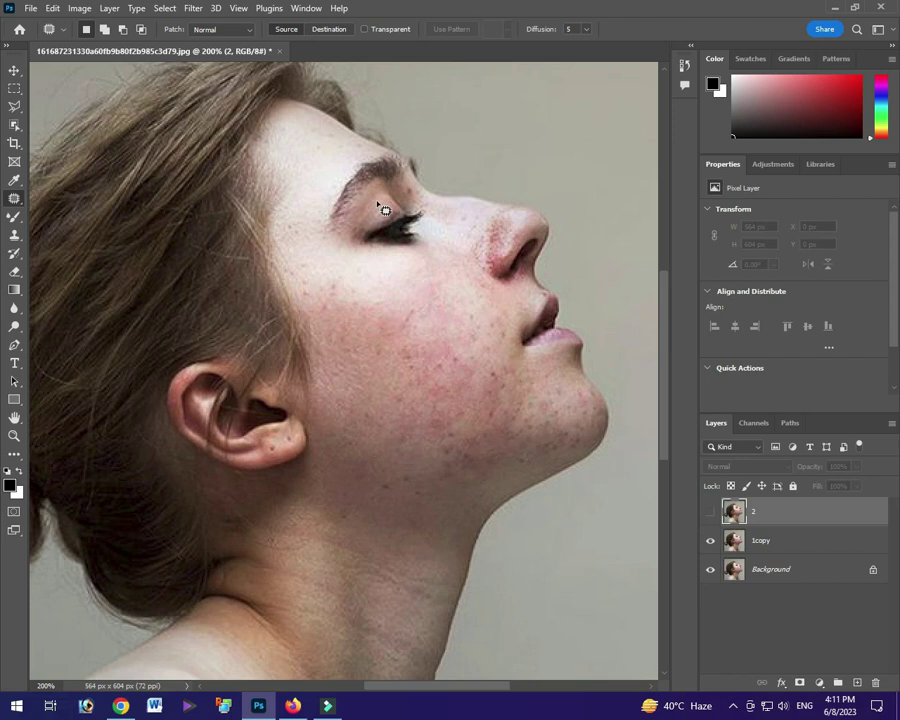
click(193, 9)
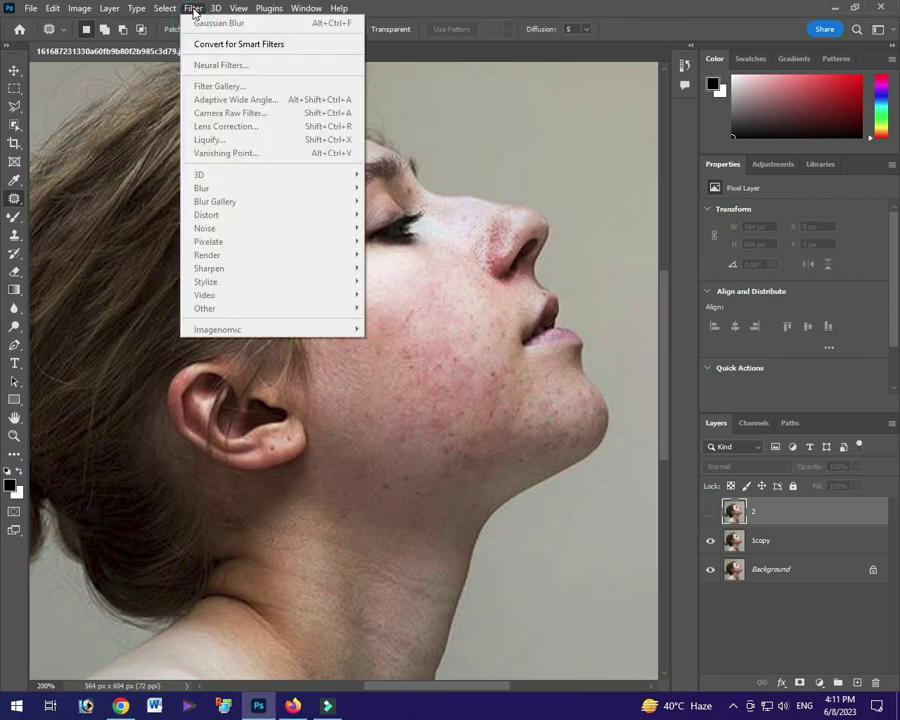
click(412, 75)
click(711, 513)
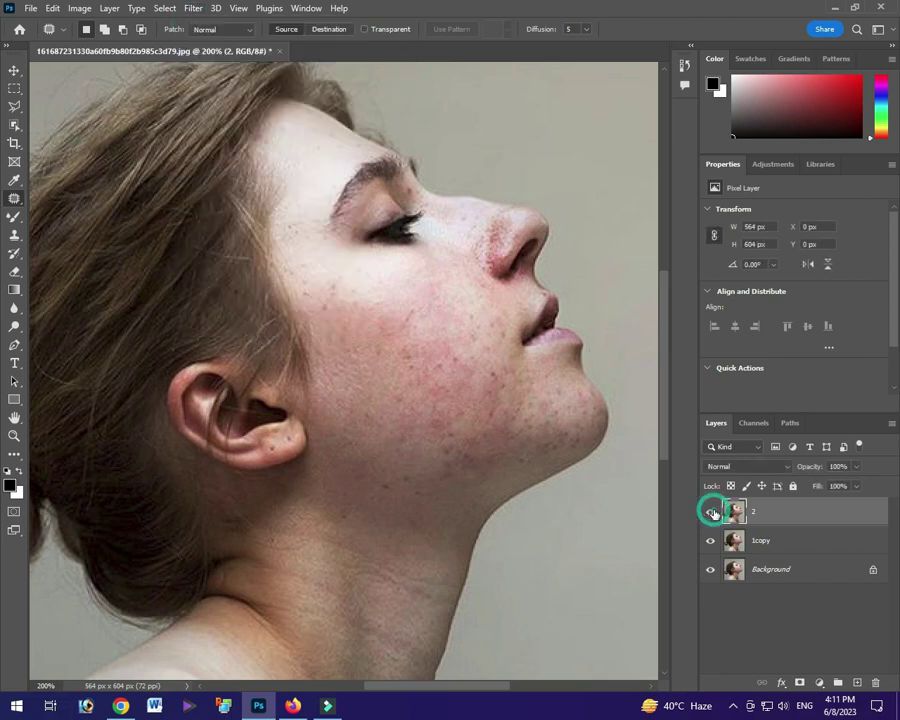
Apply a 1.2-pixel Gaussian Blur to the 1copy layer.
click(759, 546)
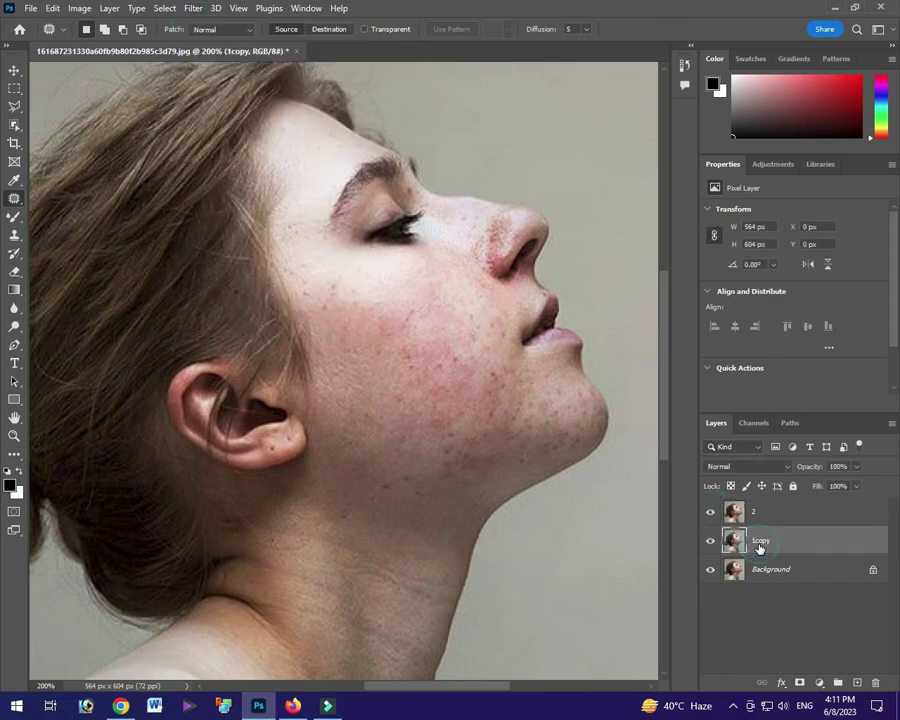
click(193, 9)
mouse_move(202, 188)
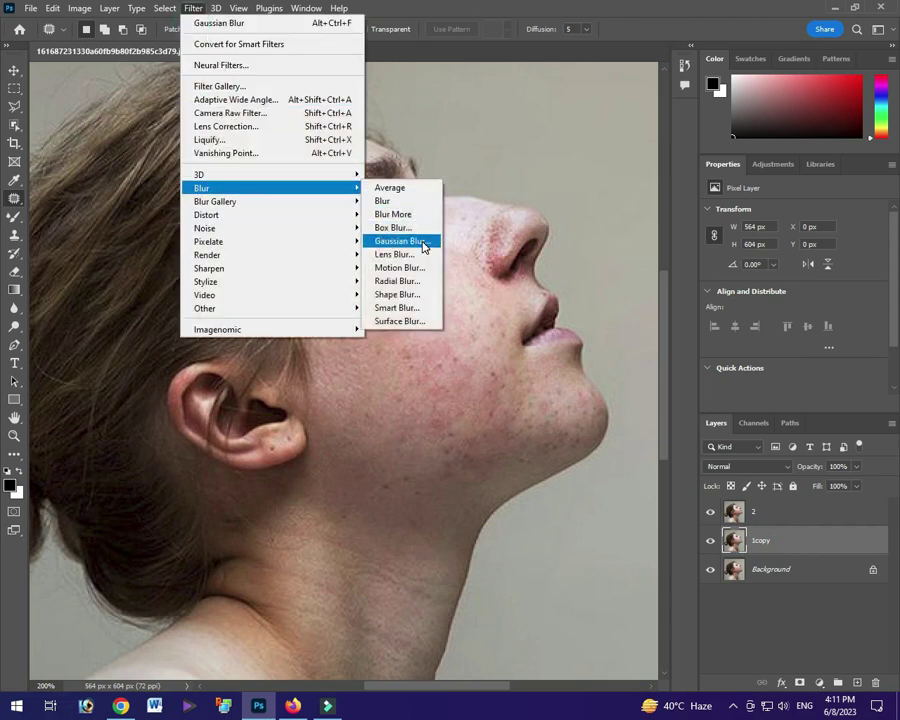
click(400, 241)
drag(445, 251, 409, 261)
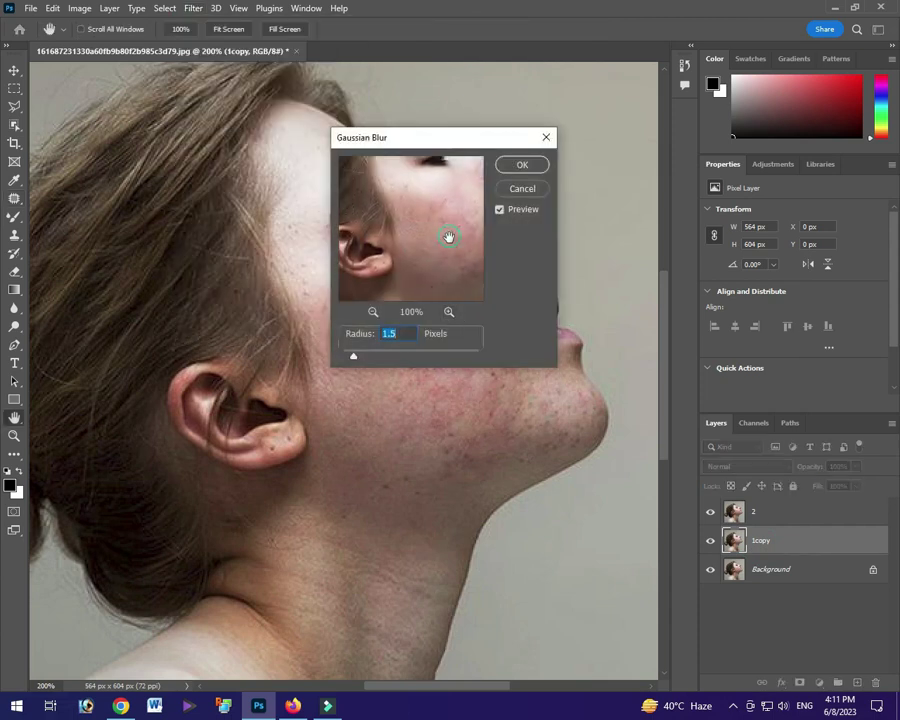
click(401, 333)
key(BackSpace)
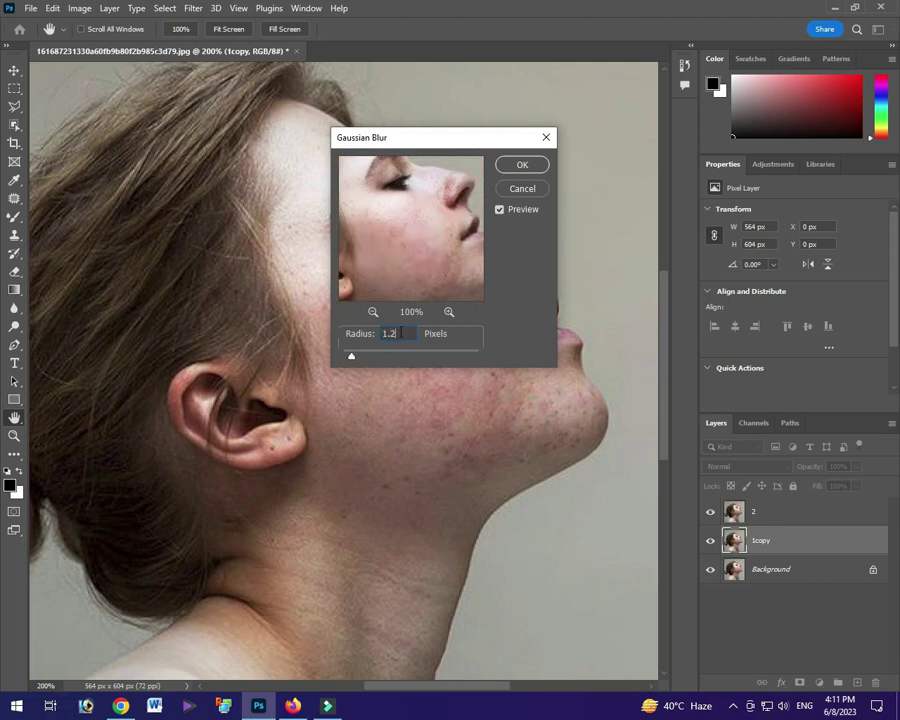
click(520, 166)
key(j)
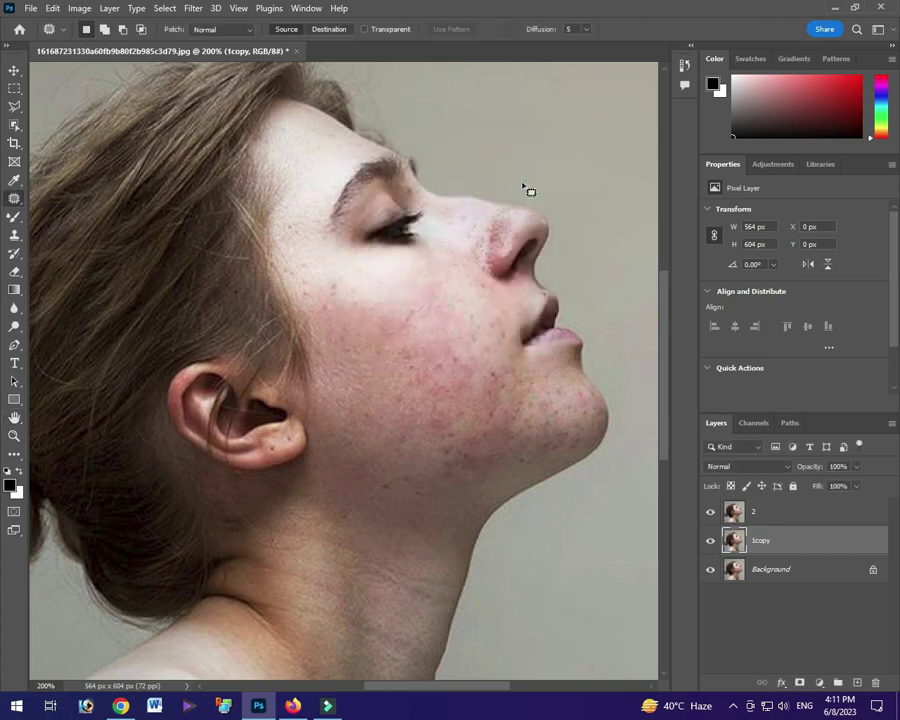
click(765, 513)
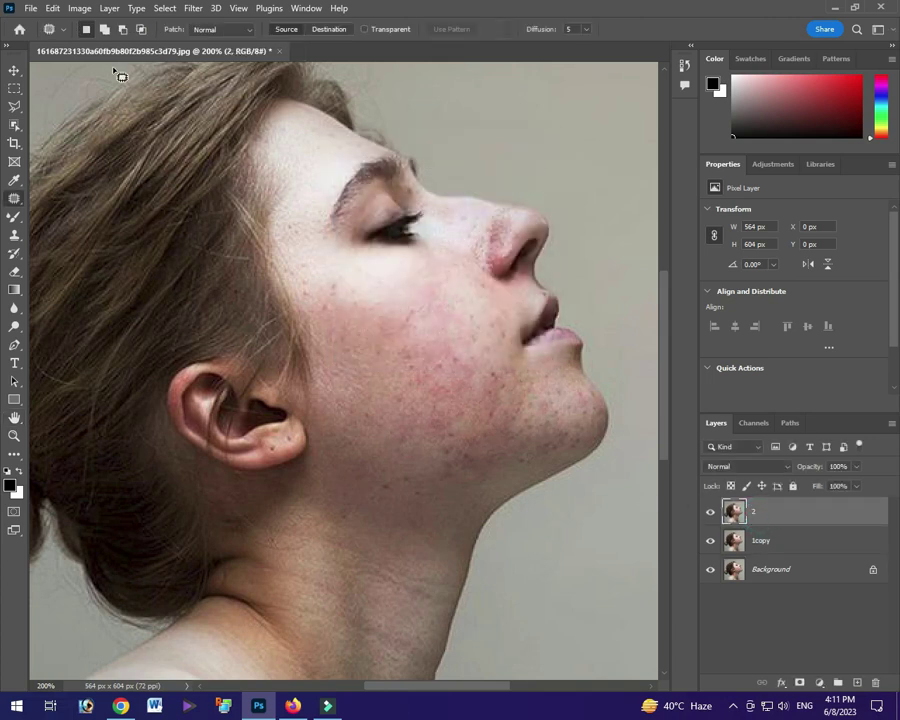
Apply Image from 1copy onto layer 2 using Subtract, scale 2, offset 128.
click(80, 14)
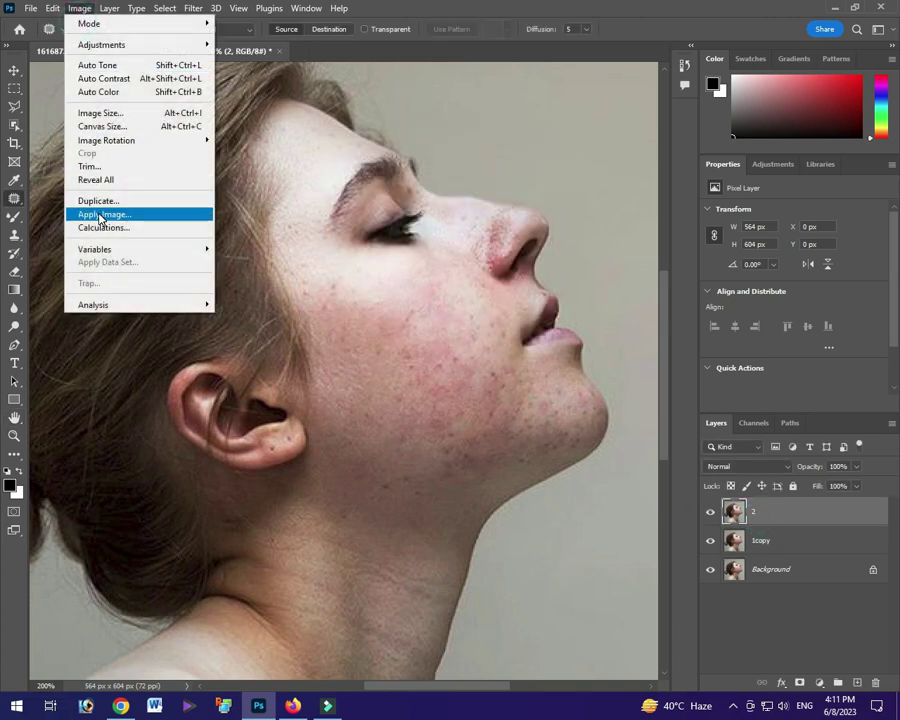
click(100, 216)
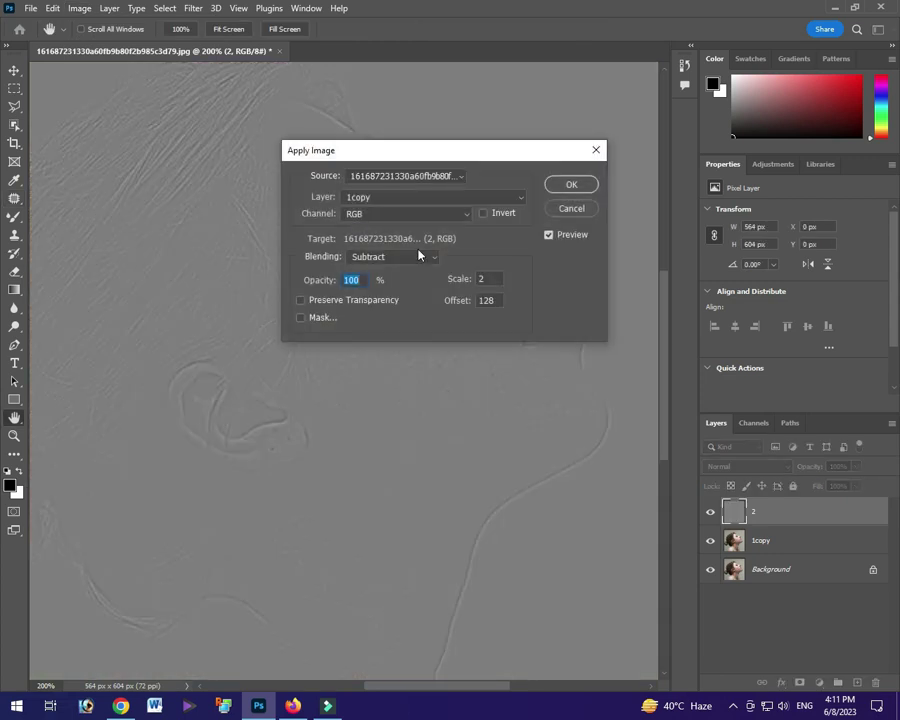
click(418, 205)
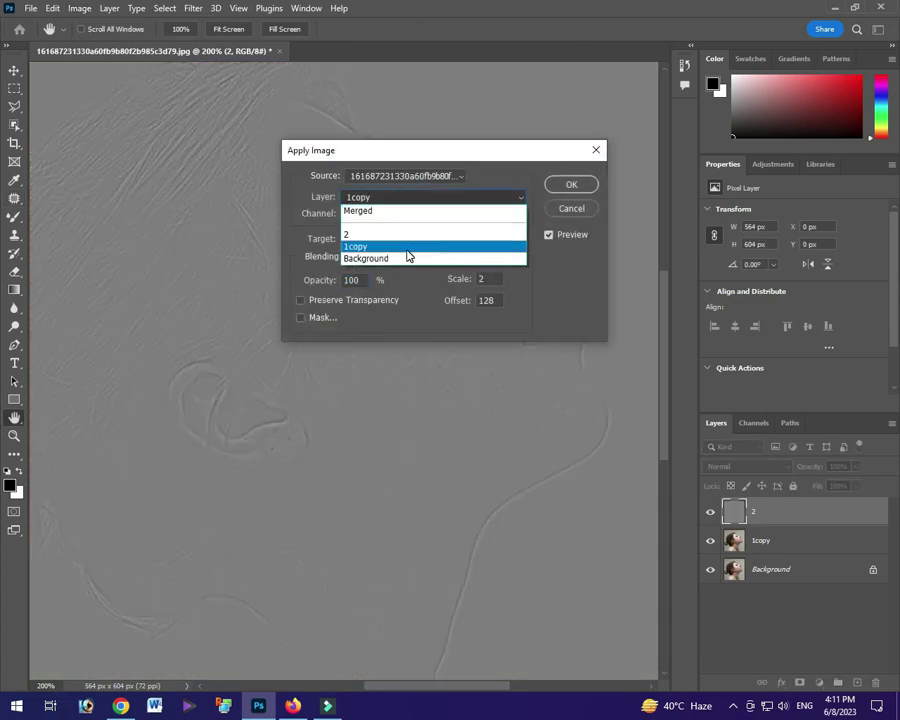
click(407, 248)
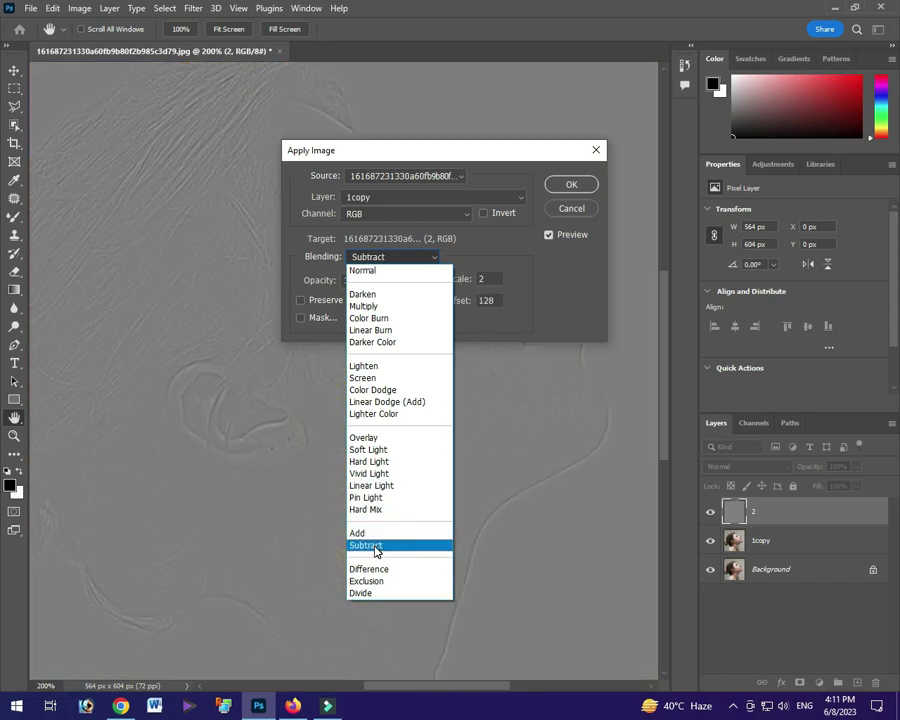
click(375, 550)
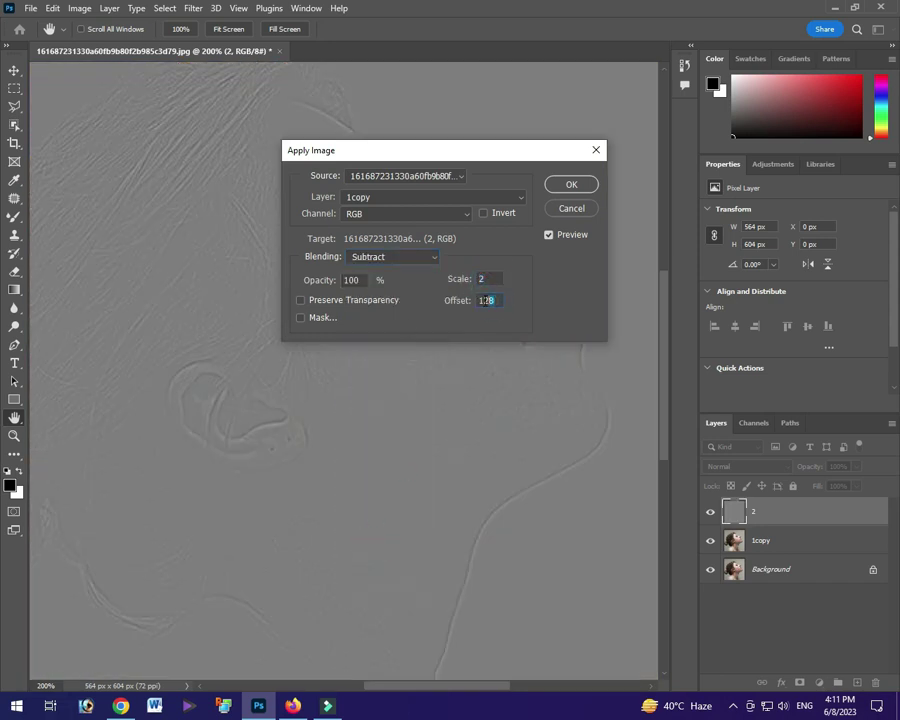
click(564, 183)
click(756, 466)
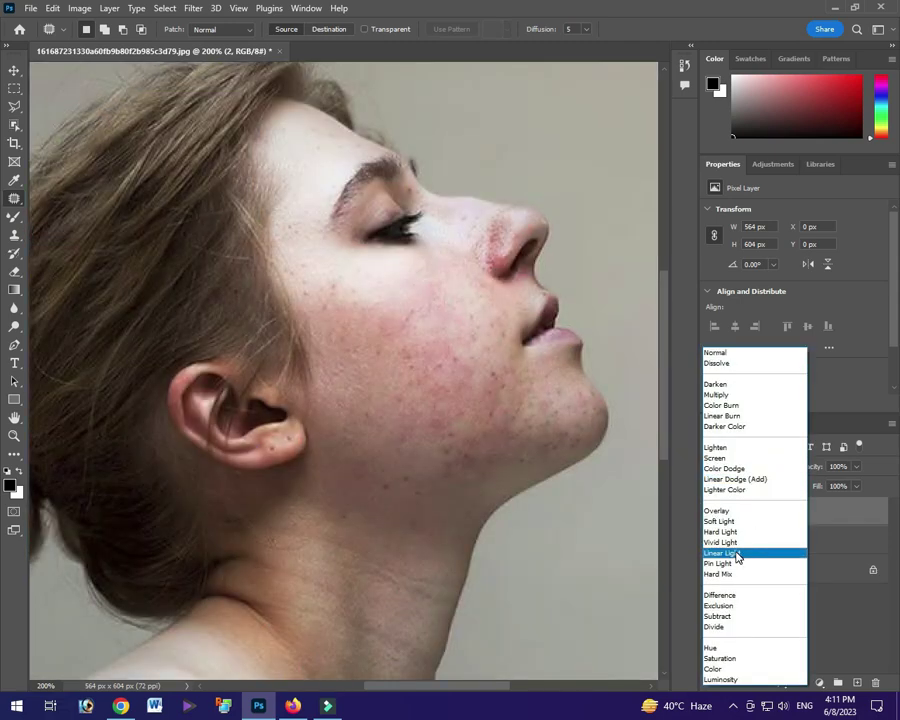
Set layer 2 to Linear Light, select 1copy, and switch to the Mixer Brush.
click(737, 557)
click(767, 545)
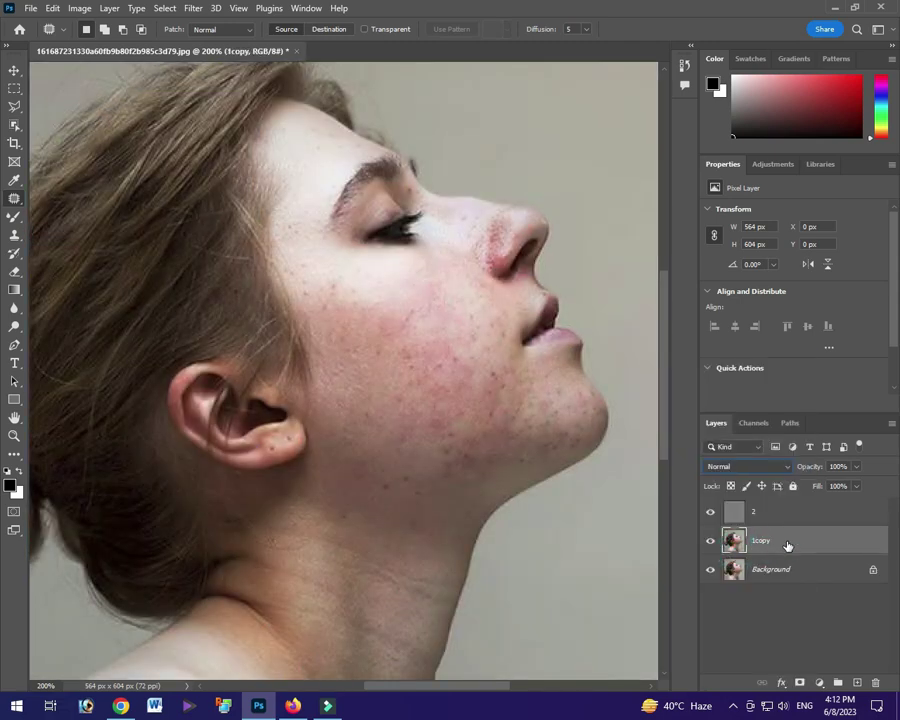
right_click(14, 216)
click(82, 255)
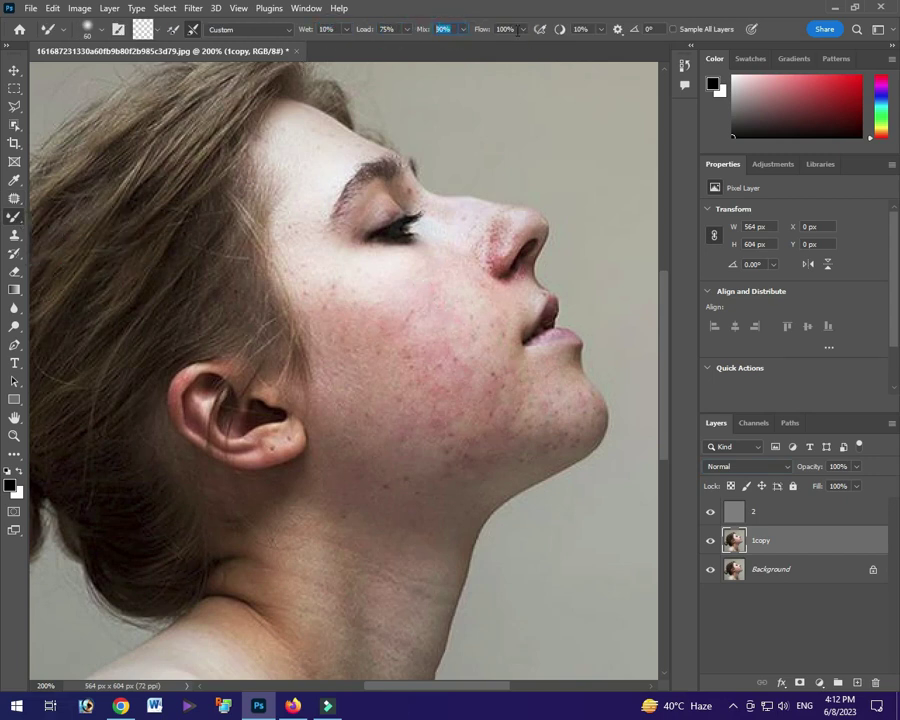
Set the Mixer Brush smoothing to 10% and zoom in on the cheek and jaw.
click(506, 29)
key(Tab)
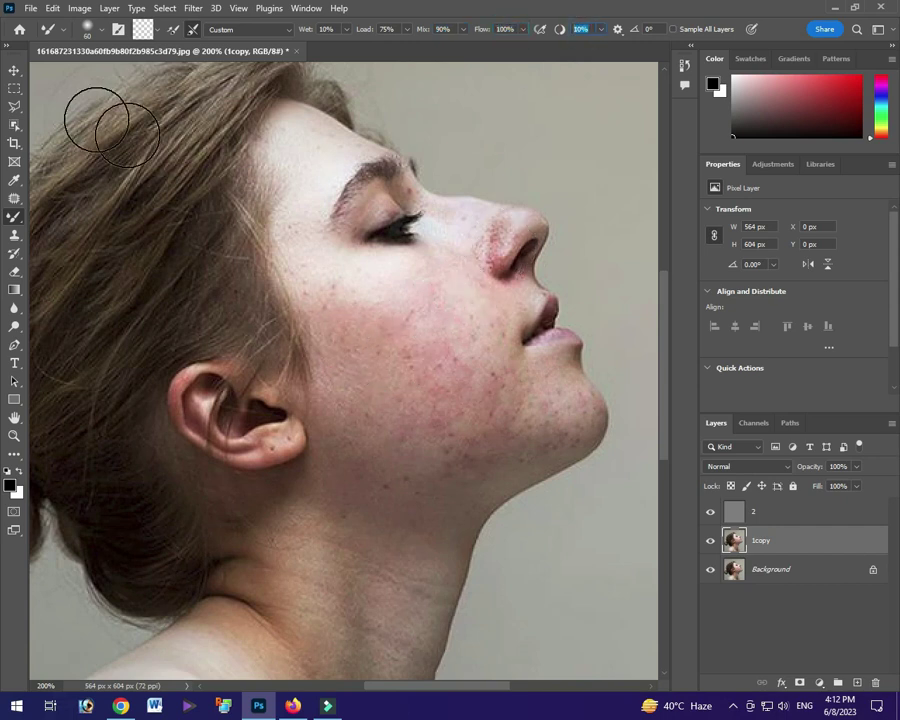
key(ctrl+plus)
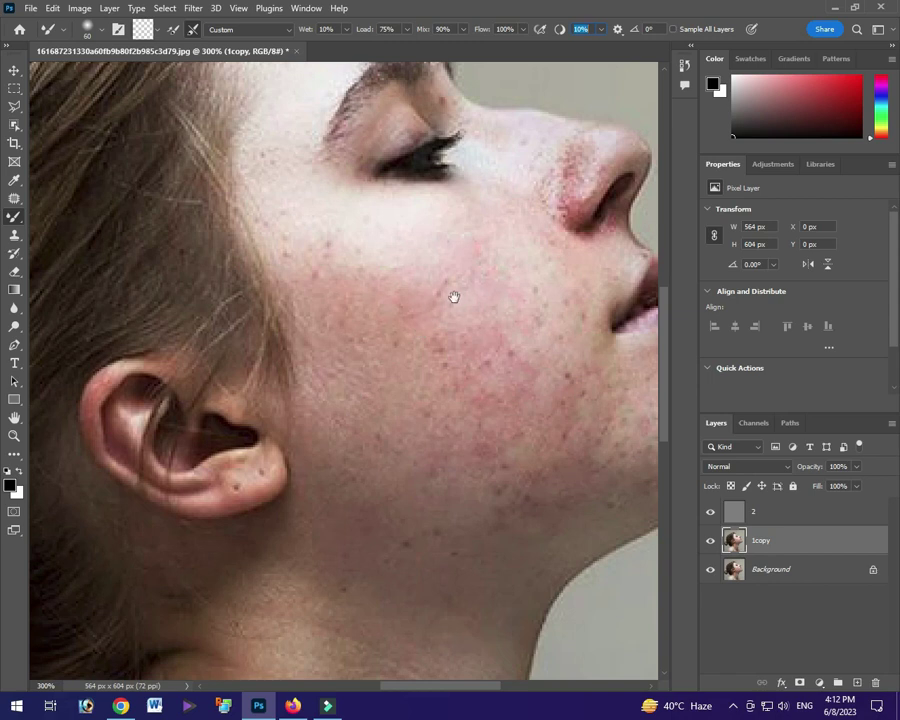
drag(465, 292, 408, 400)
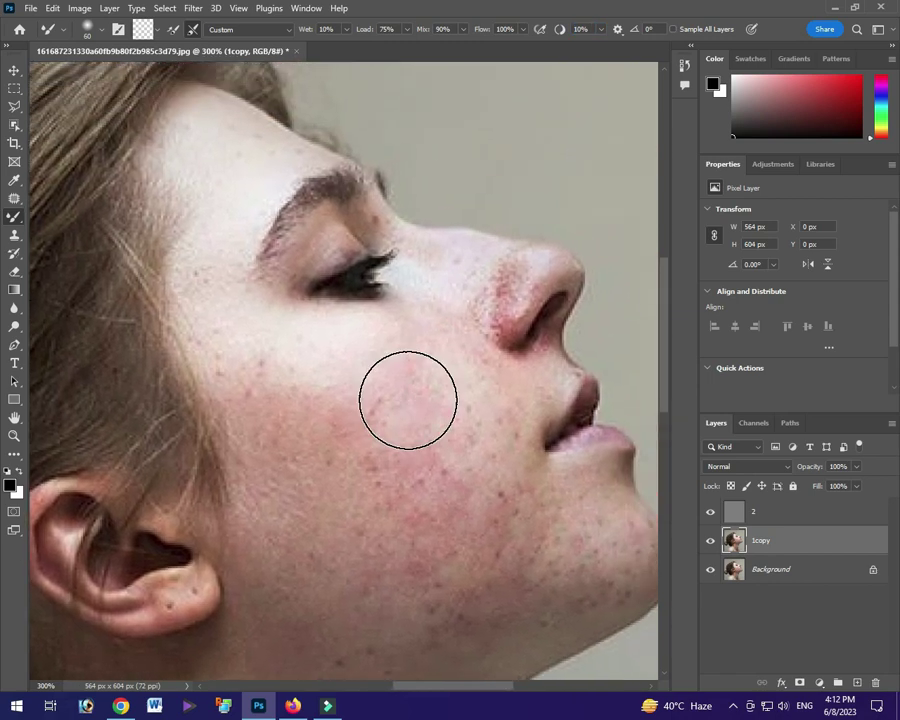
Hide layer 2, zoom in, and blend the forehead skin near the brow.
click(710, 513)
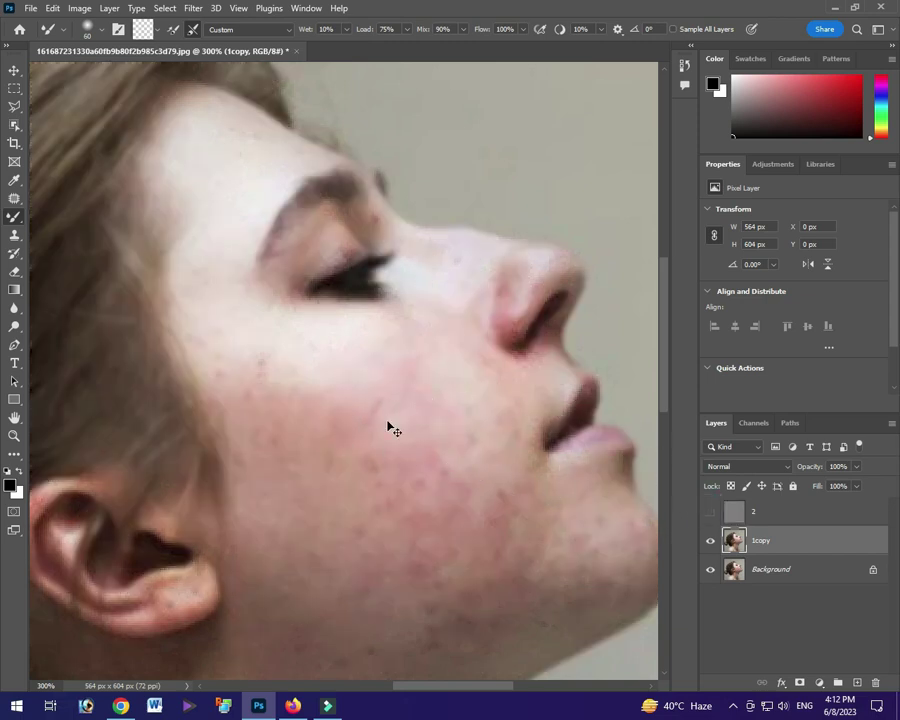
scroll(390, 424, up, 1)
scroll(390, 424, up, 1)
scroll(379, 428, up, 3)
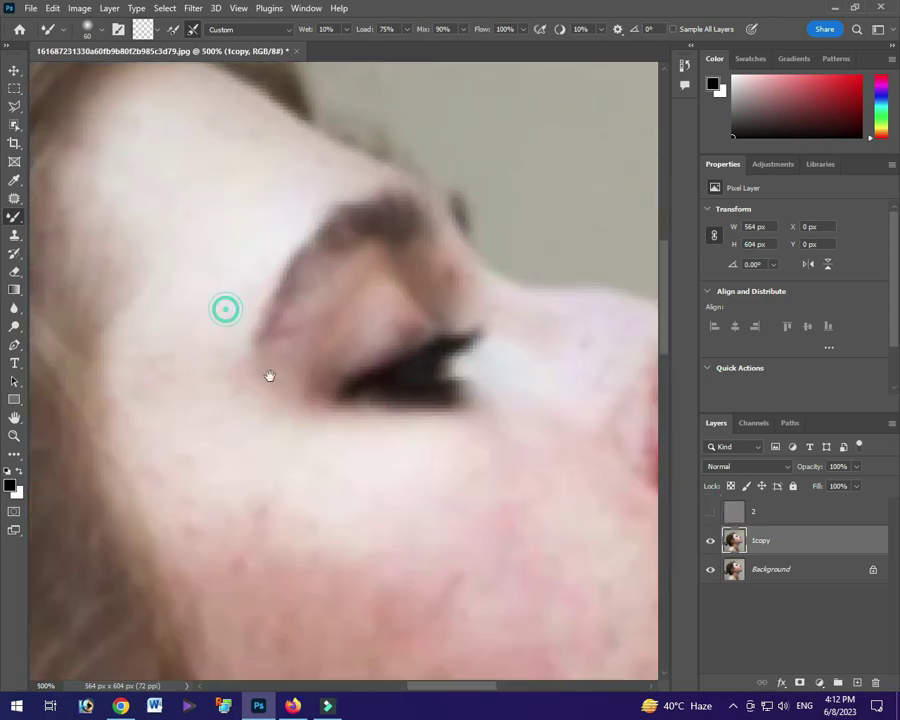
scroll(300, 340, up, 3)
key(bracketright)
key(bracketright)
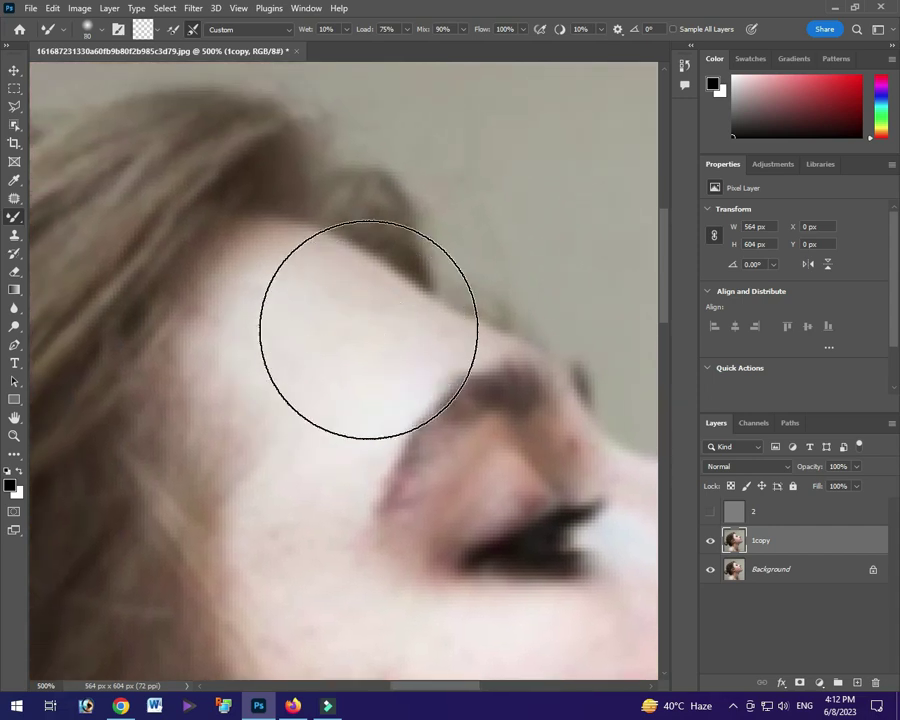
key(bracketleft)
key(bracketleft)
key(bracketleft)
key(bracketleft)
key(bracketleft)
key(bracketleft)
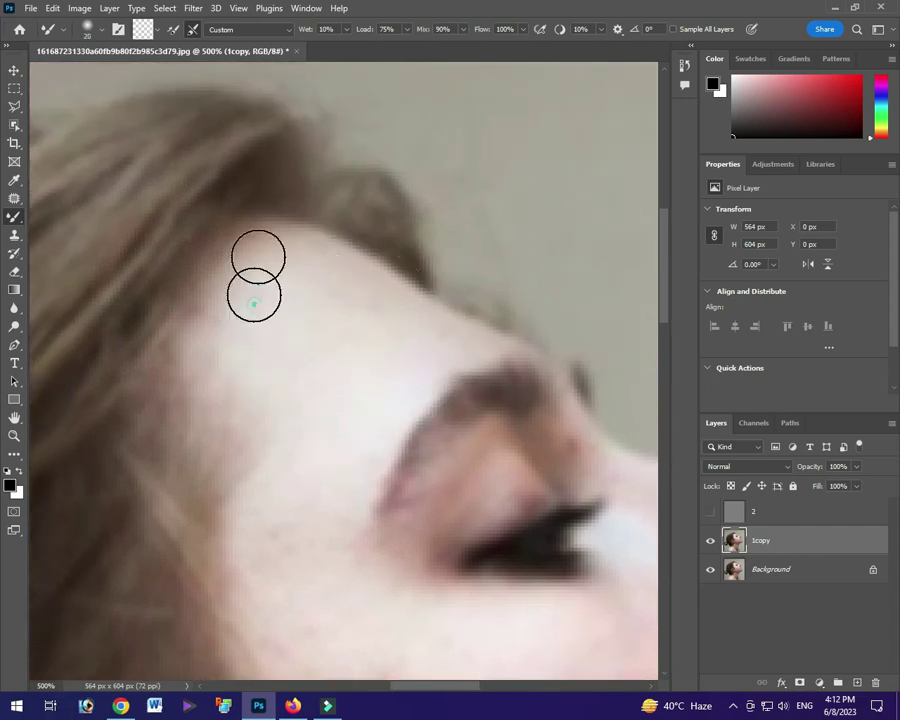
mouse_move(276, 375)
mouse_down()
mouse_move(276, 336)
mouse_move(310, 382)
mouse_move(354, 360)
mouse_up()
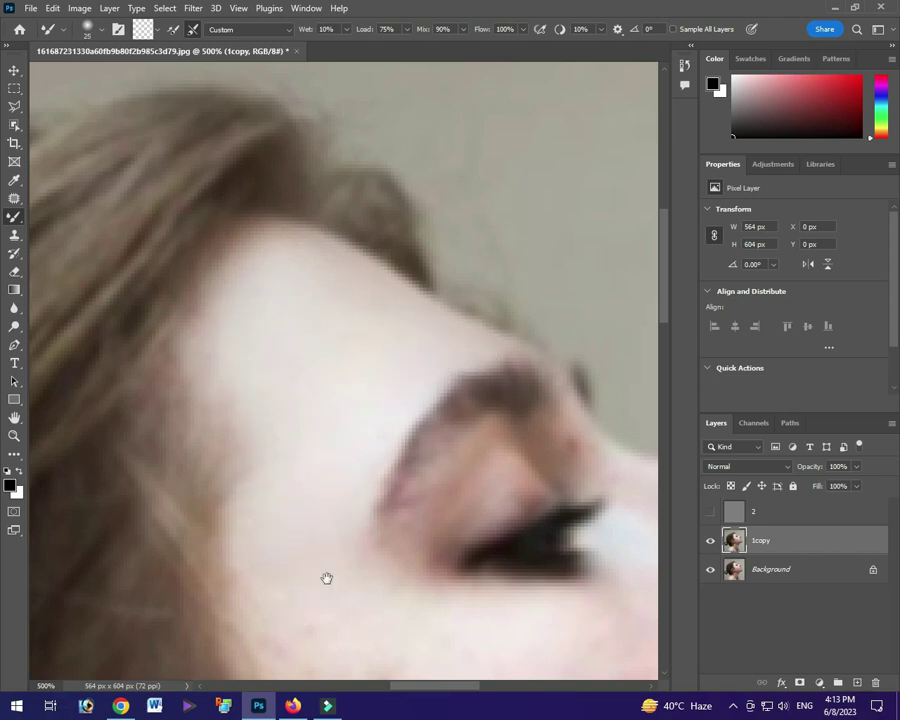
Blend the brow, eye area and nose bridge, adjusting brush size with [ and ].
key(bracketright)
mouse_move(326, 574)
mouse_down()
mouse_move(274, 440)
mouse_move(393, 577)
mouse_up()
key(bracketleft)
key(bracketleft)
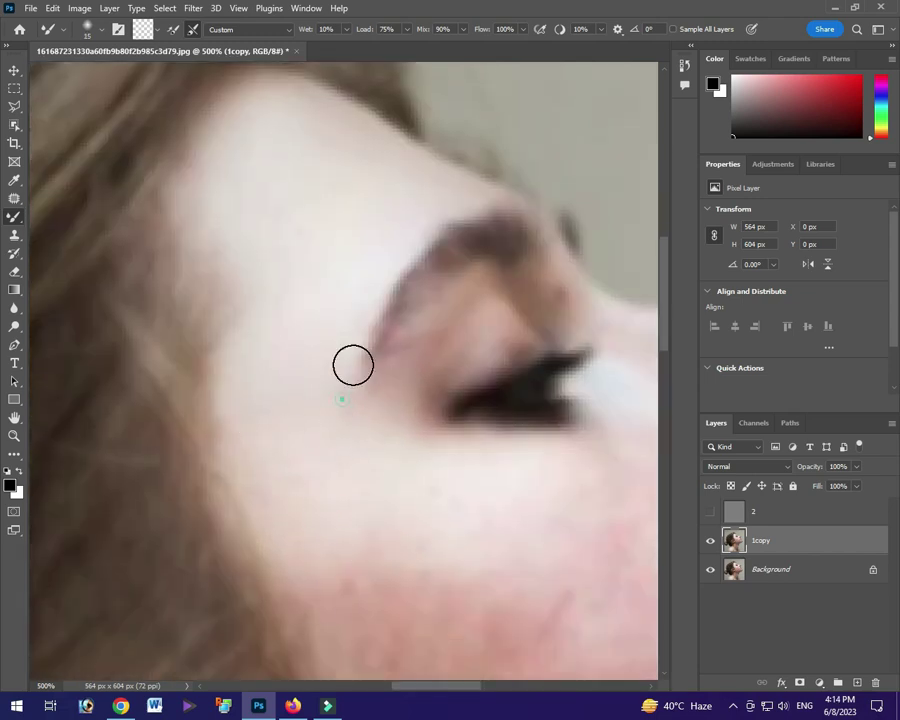
drag(421, 356, 325, 311)
key(bracketright)
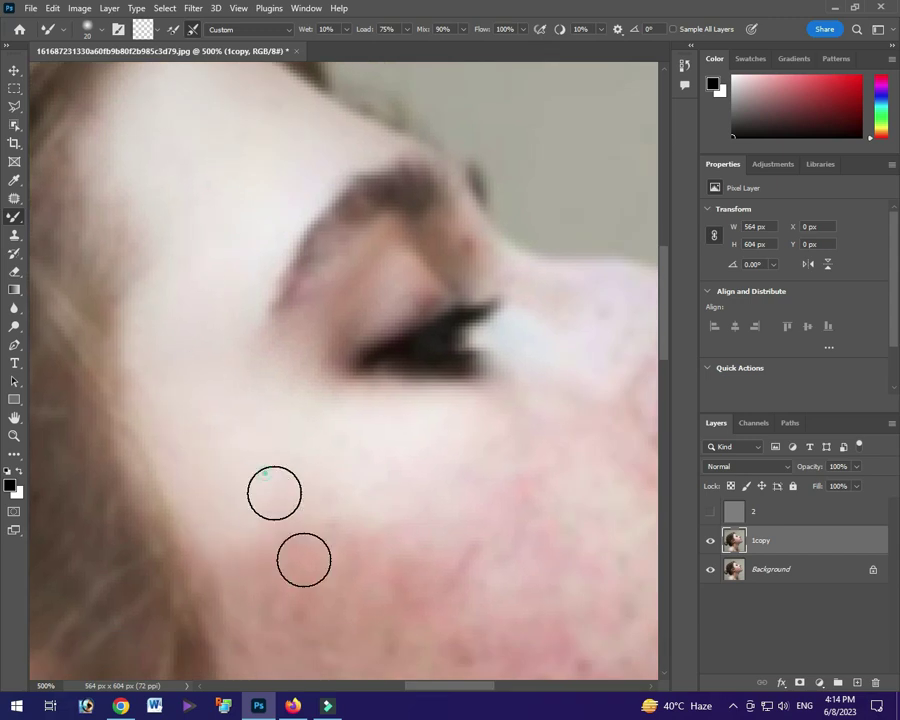
mouse_move(413, 465)
mouse_down()
mouse_move(238, 485)
mouse_move(348, 541)
mouse_up()
key(bracketleft)
drag(432, 502, 402, 534)
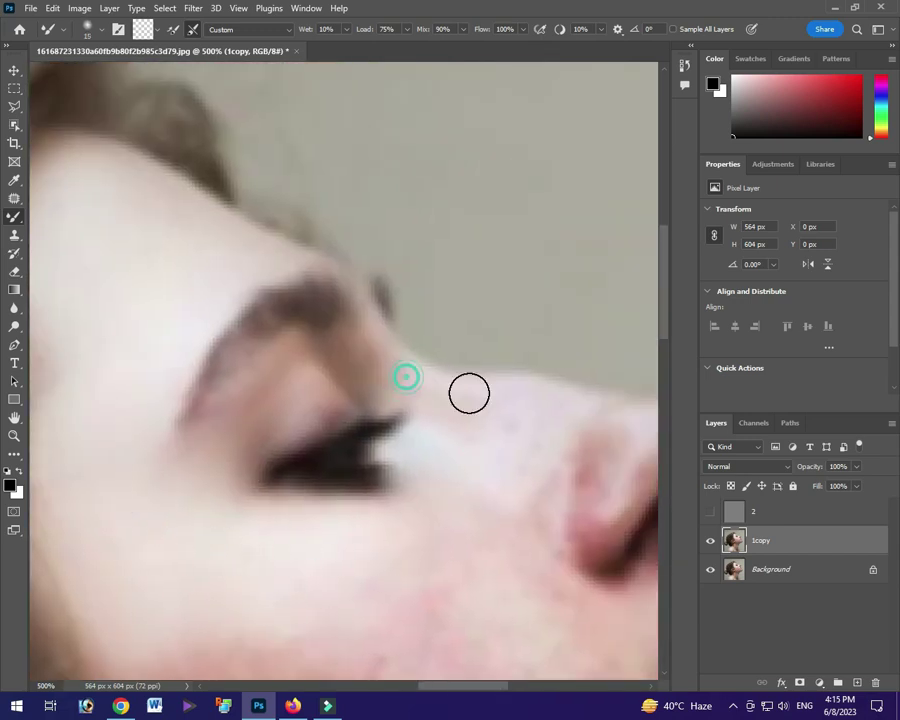
drag(473, 486, 383, 466)
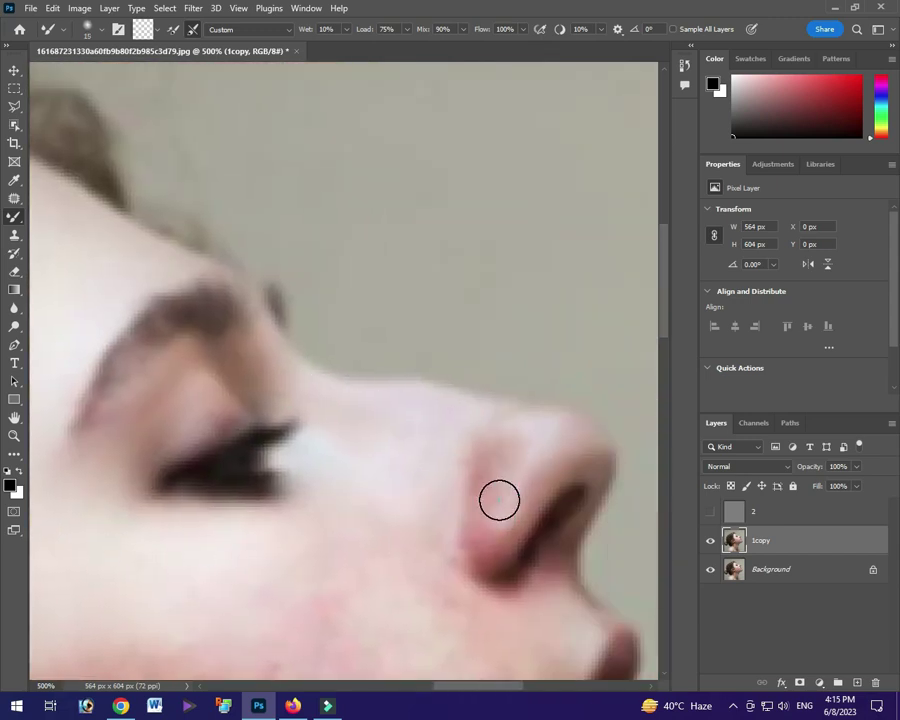
drag(482, 544, 452, 444)
key(bracketright)
key(bracketright)
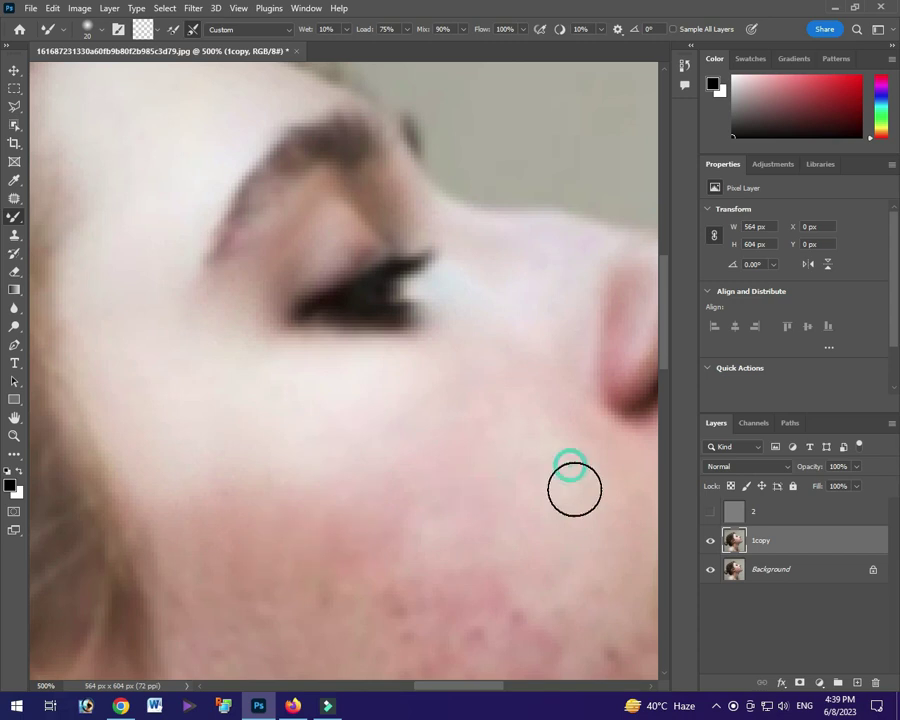
Smooth the spotty skin on the chin and lower cheek with a larger brush.
scroll(530, 456, down, 3)
key(bracketright)
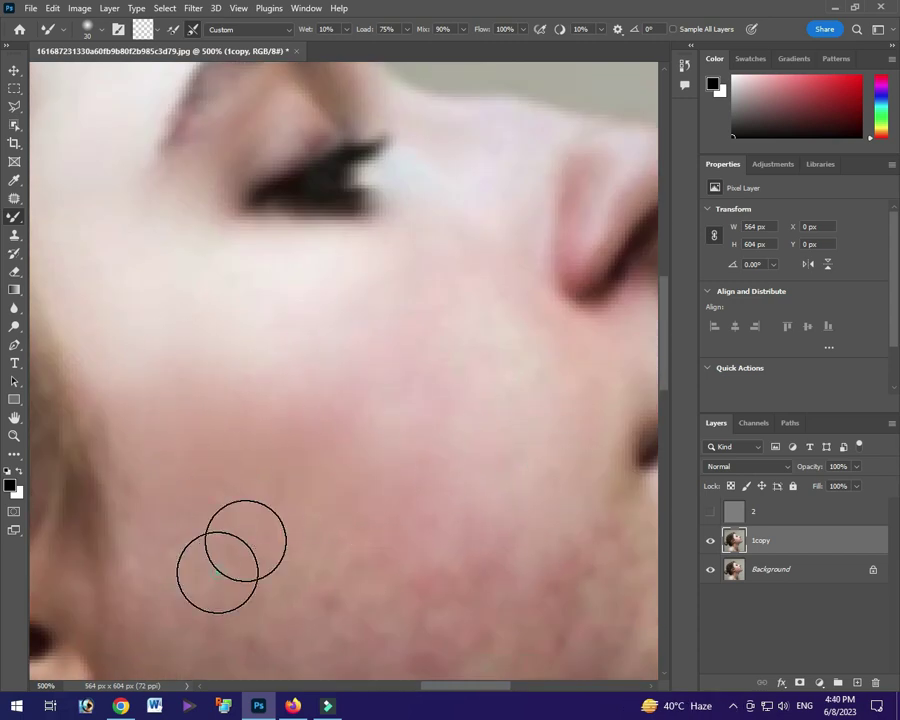
scroll(240, 540, down, 3)
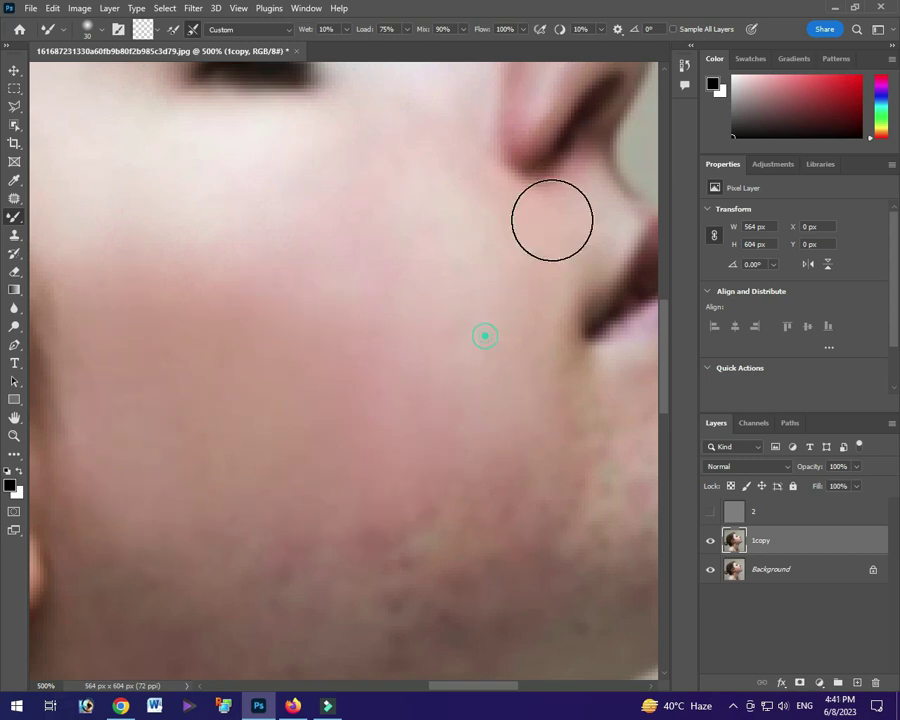
scroll(274, 294, left, 5)
scroll(394, 378, right, 6)
mouse_move(466, 384)
mouse_down()
mouse_move(557, 446)
mouse_move(585, 412)
mouse_move(508, 522)
mouse_move(430, 474)
mouse_up()
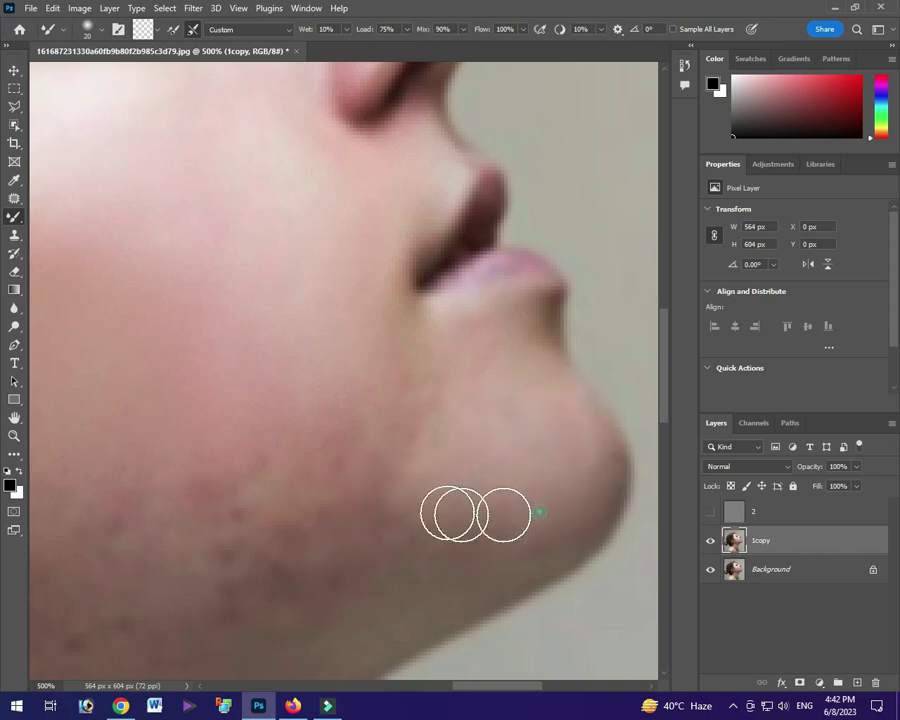
scroll(350, 400, down, 3)
scroll(350, 400, left, 4)
drag(343, 330, 562, 406)
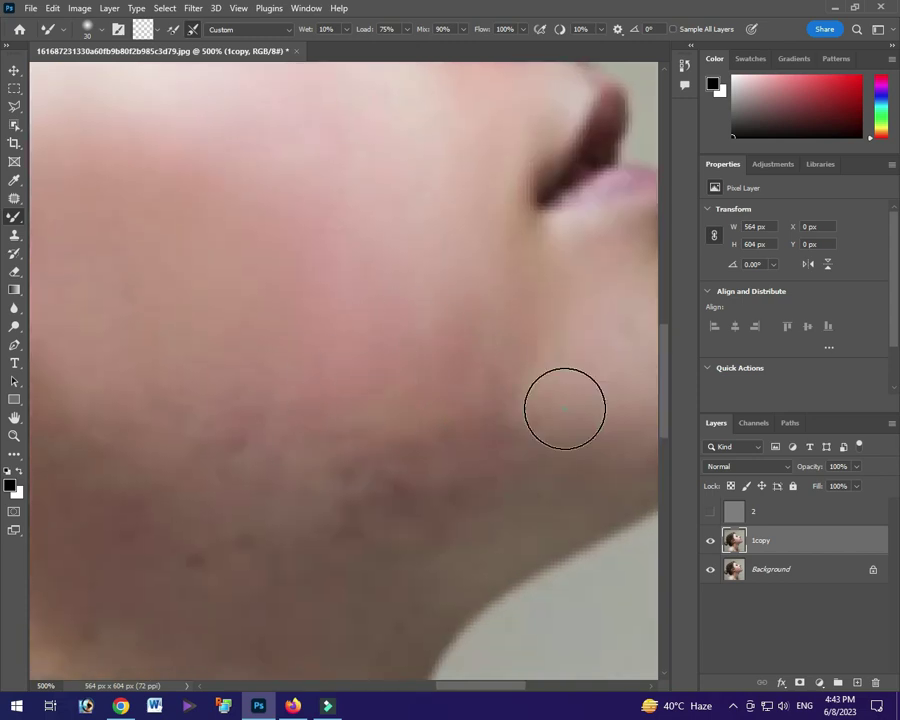
mouse_move(252, 470)
mouse_down()
mouse_move(380, 484)
mouse_move(381, 574)
mouse_up()
Blend the skin across the cheek and lower cheek.
scroll(381, 574, down, 2)
scroll(381, 574, left, 2)
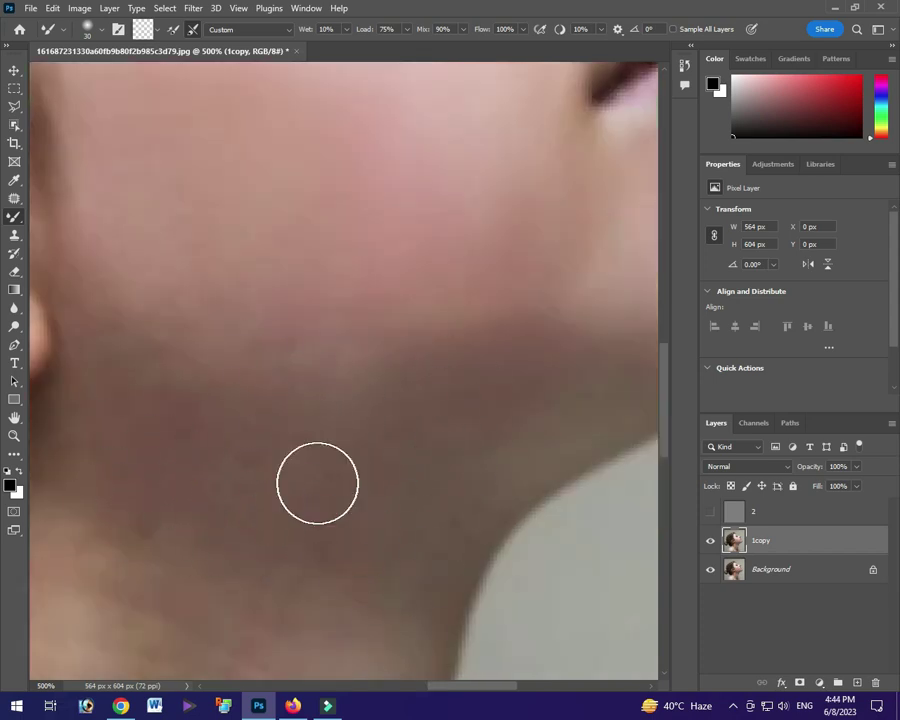
drag(195, 317, 70, 217)
drag(469, 290, 540, 240)
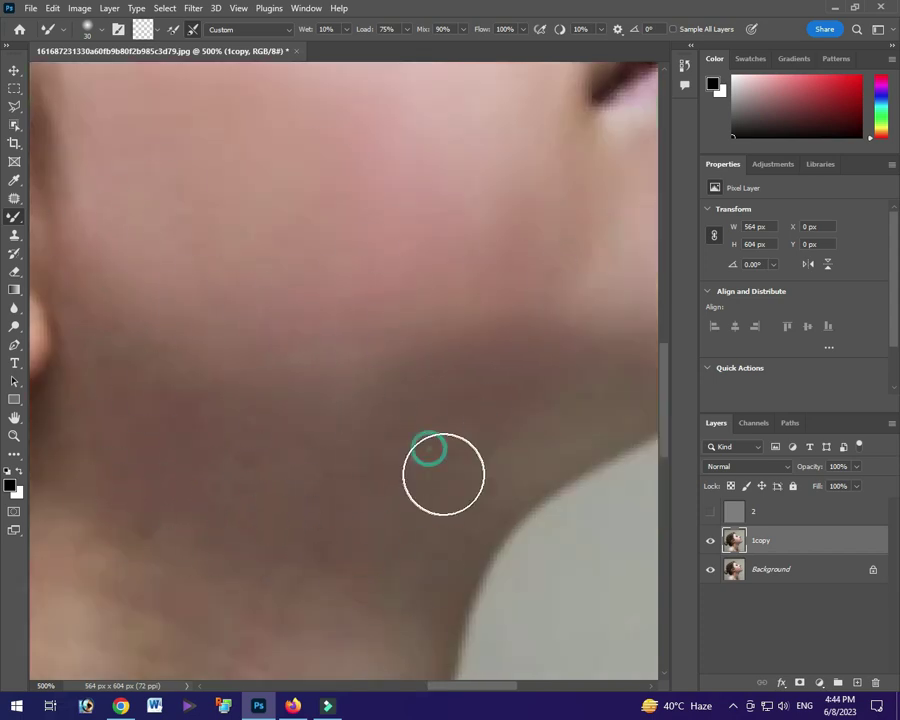
drag(469, 290, 198, 512)
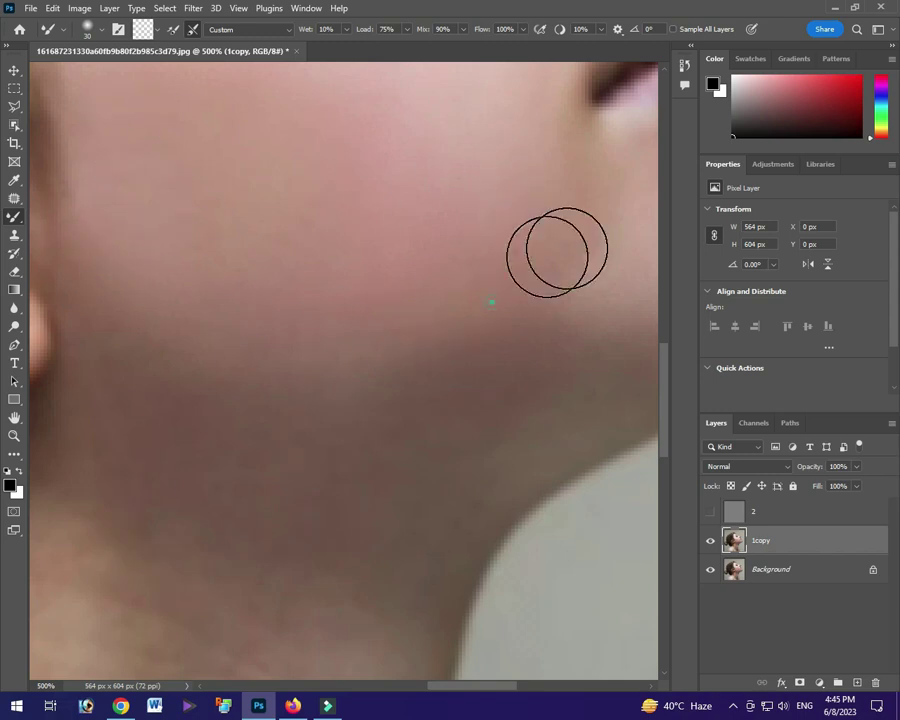
Dab the cheek and the area near the nose to even out remaining spots.
drag(550, 250, 280, 269)
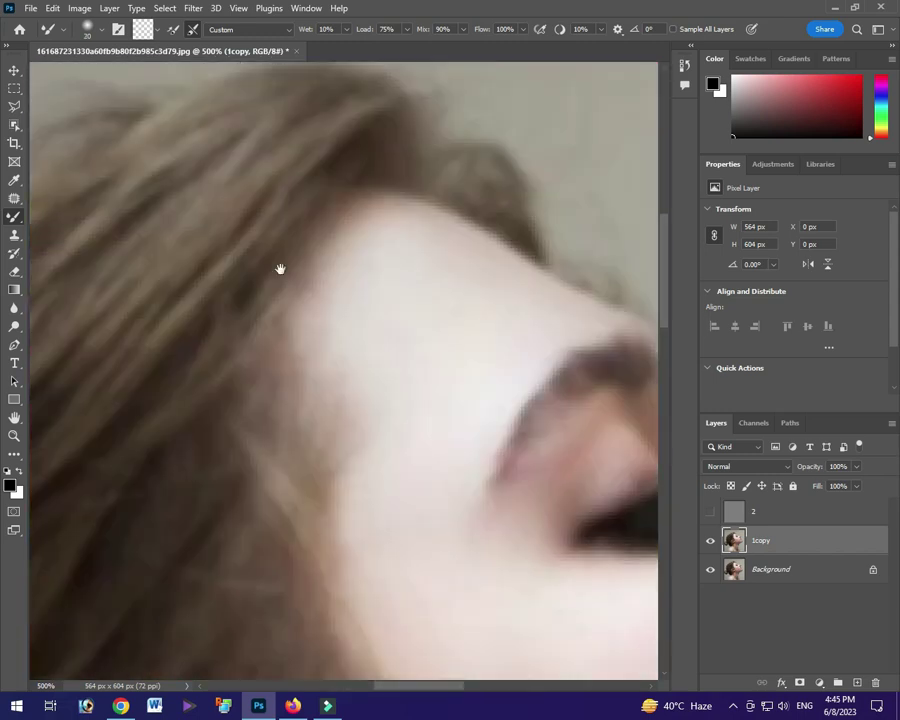
scroll(280, 269, down, 1)
click(362, 324)
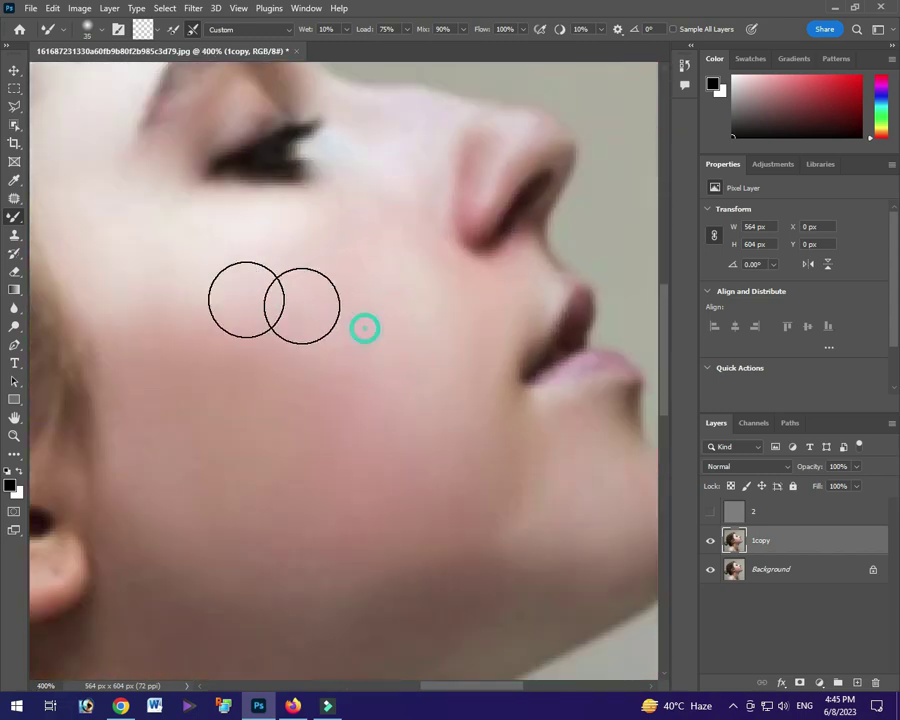
click(448, 262)
click(155, 272)
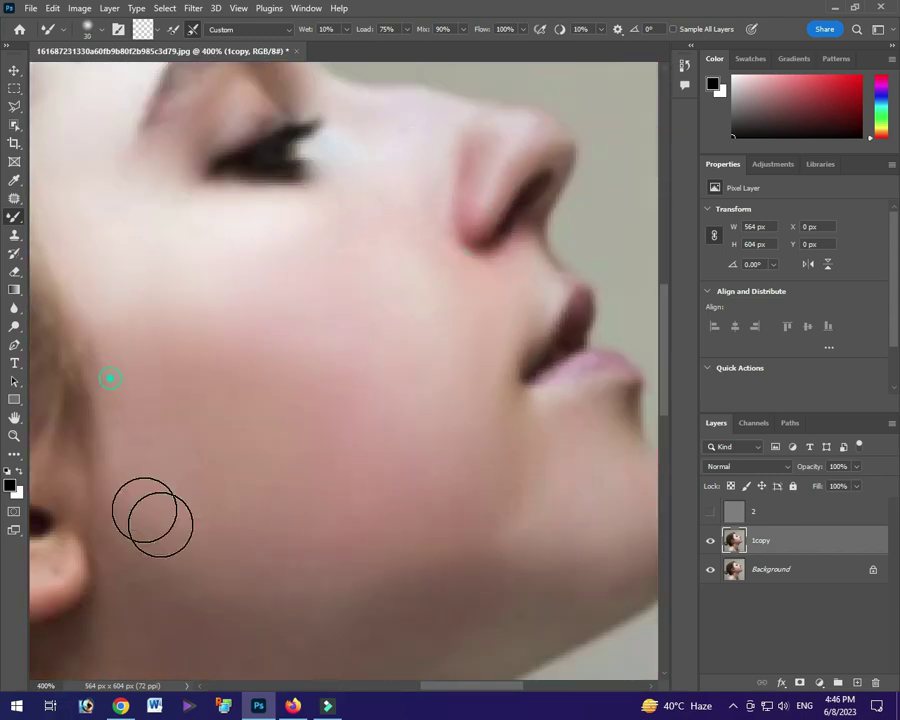
key(bracketright)
key(bracketright)
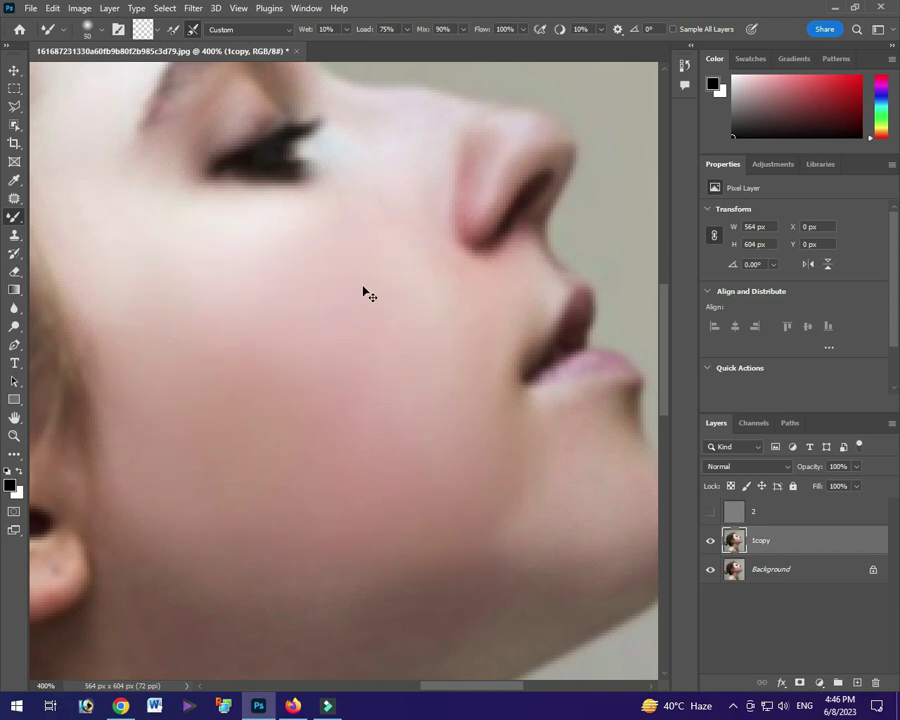
key(ctrl+minus)
key(ctrl+minus)
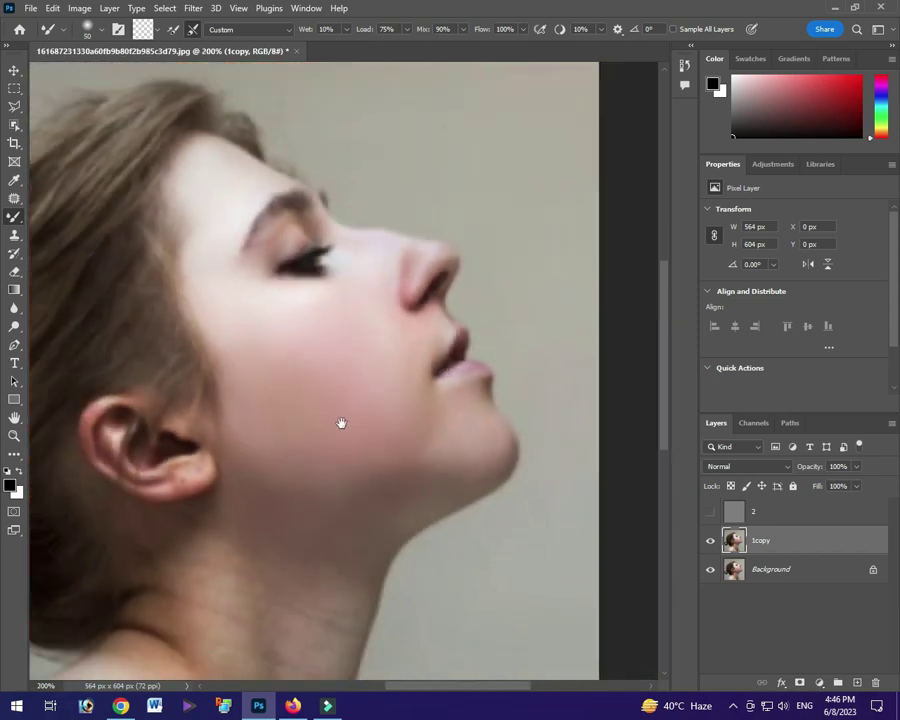
Show layer 2 again and centre the whole retouched portrait in the window.
mouse_move(331, 424)
mouse_down()
mouse_move(456, 394)
mouse_move(424, 401)
mouse_up()
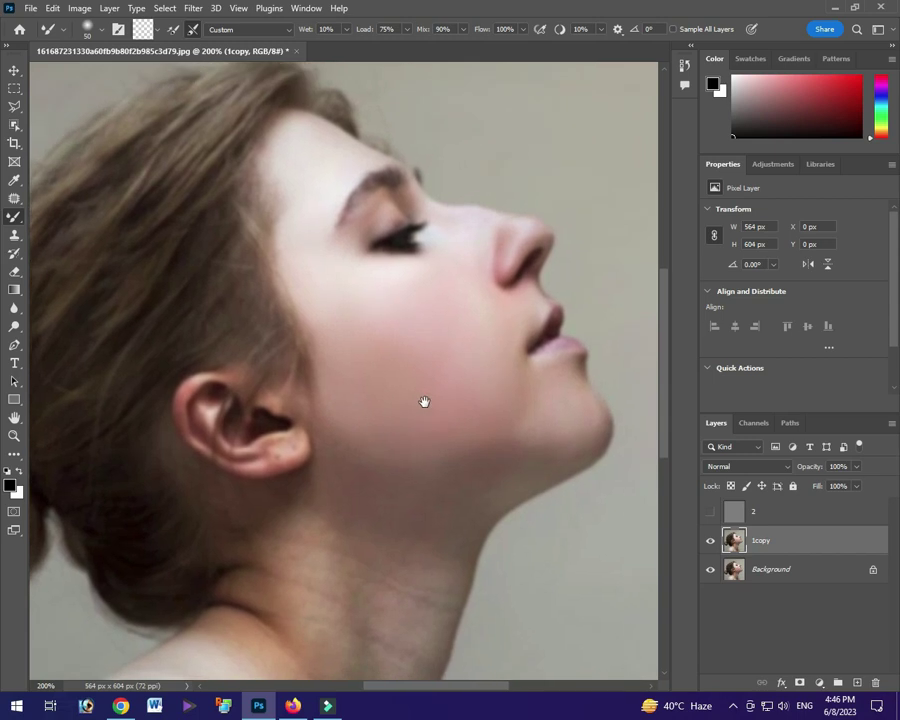
click(711, 514)
drag(455, 403, 438, 399)
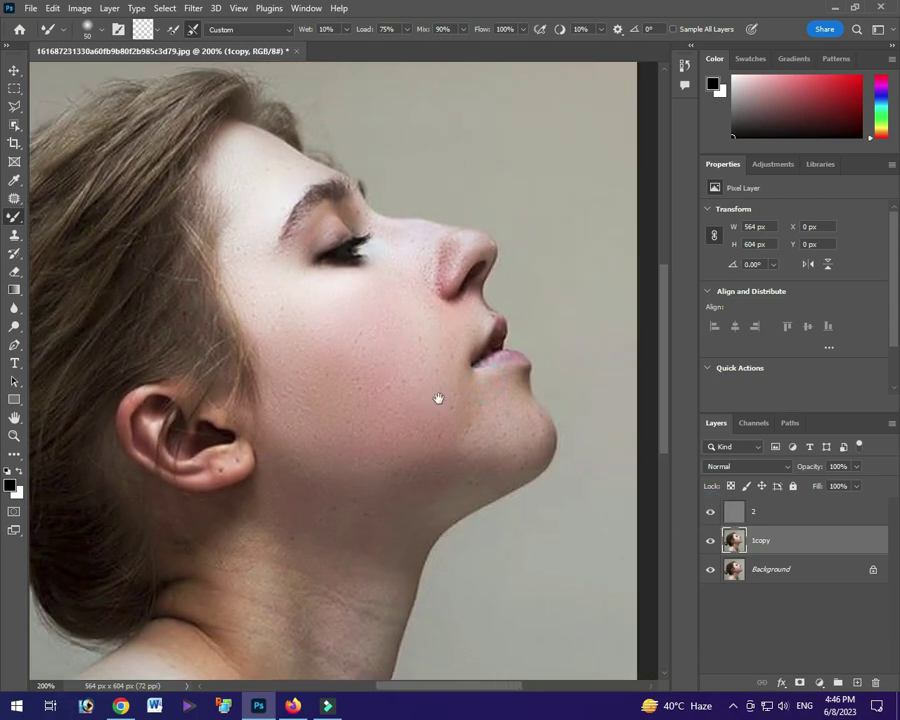
scroll(438, 398, down, 3)
scroll(438, 398, up, 3)
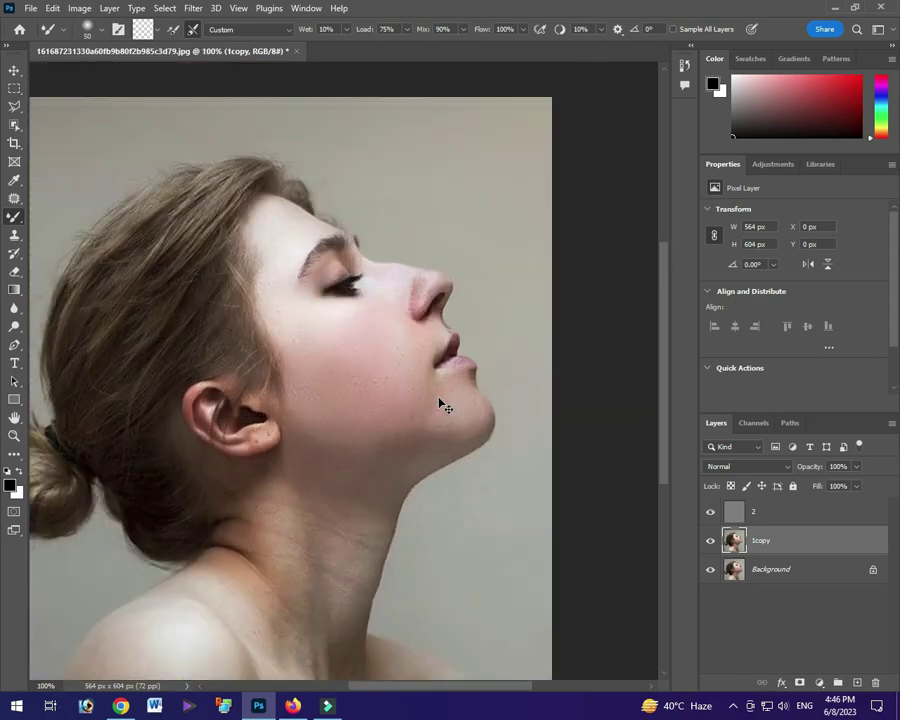
scroll(438, 398, down, 2)
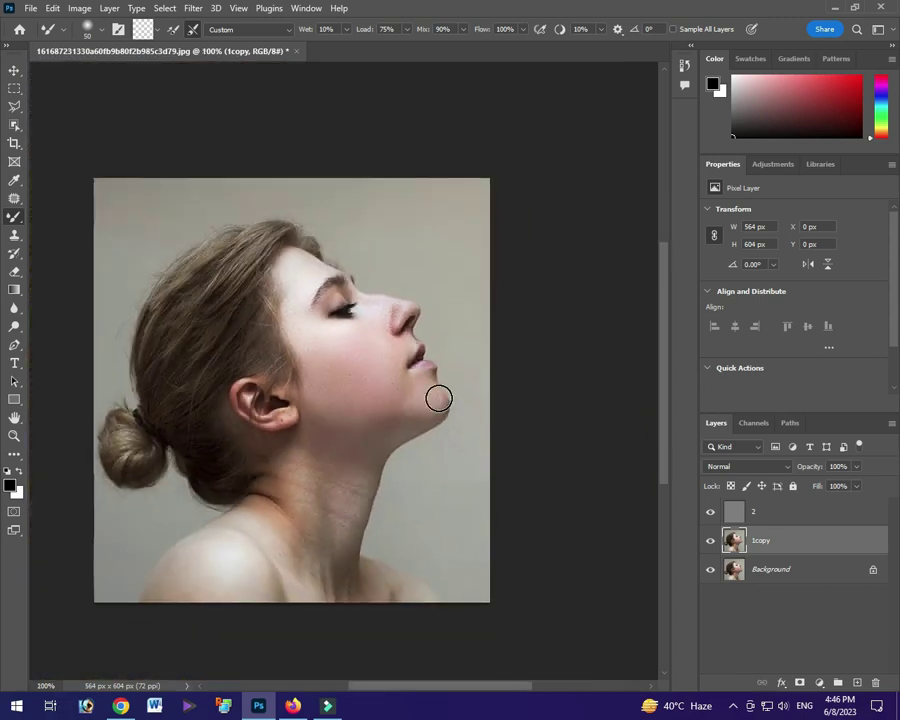
mouse_move(399, 400)
mouse_down()
mouse_move(402, 368)
mouse_move(396, 390)
mouse_up()
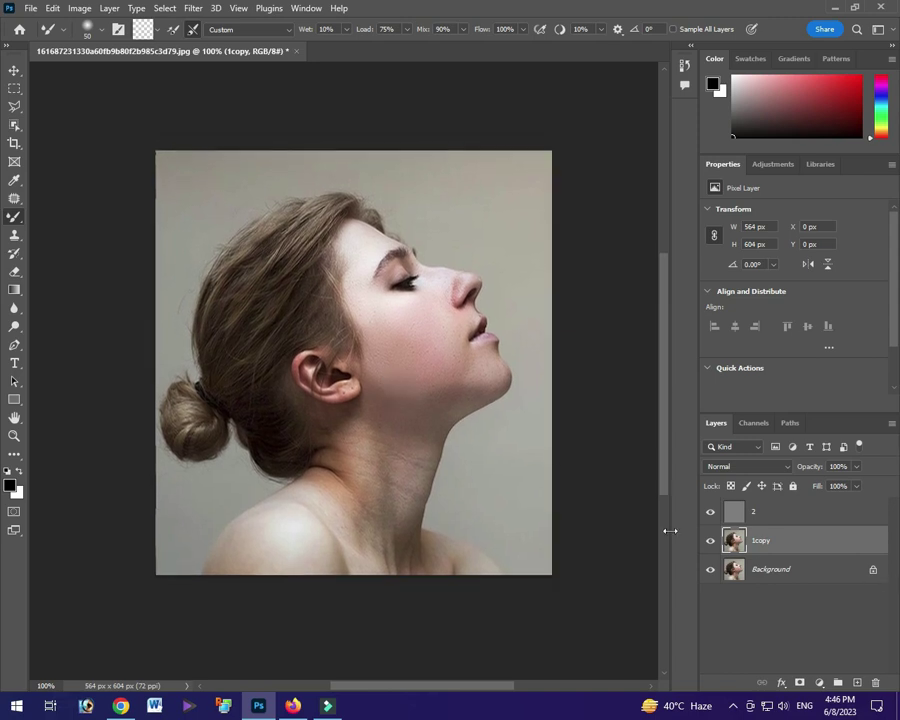
click(713, 541)
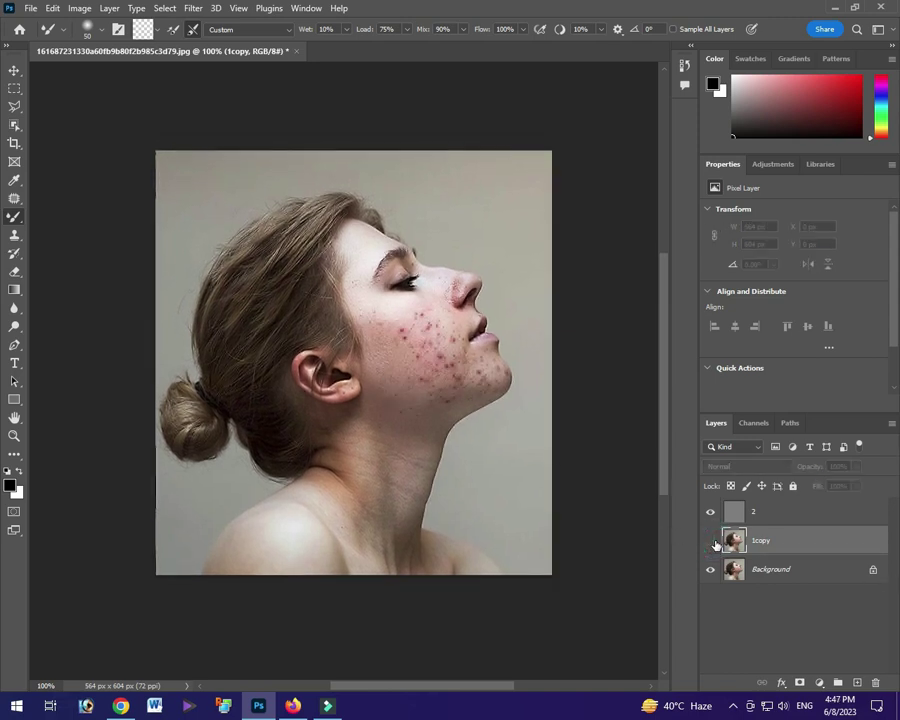
click(712, 541)
click(712, 541)
click(712, 541)
click(712, 541)
click(712, 541)
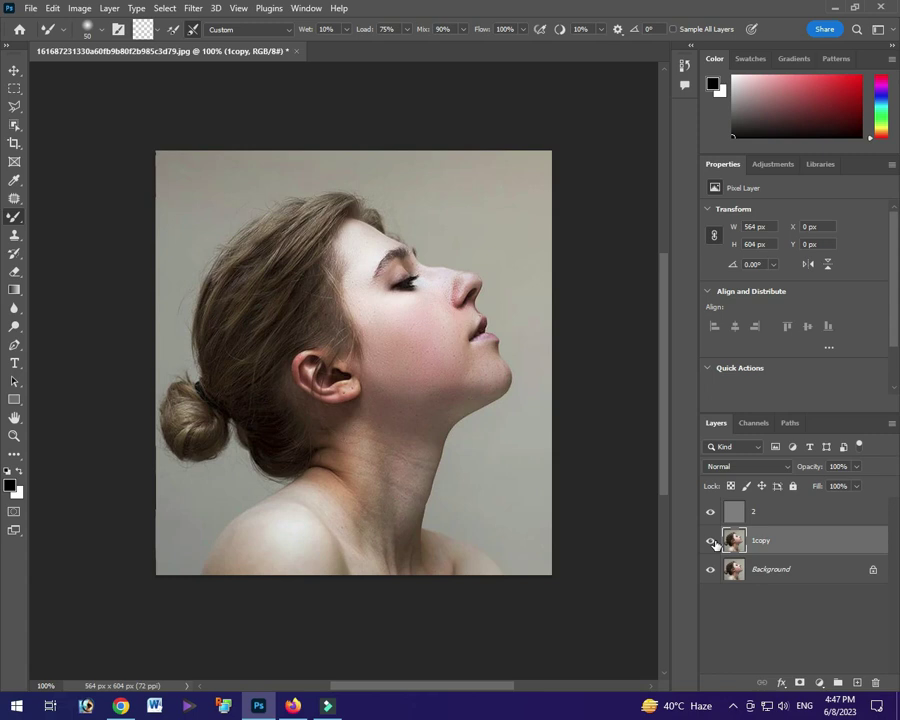
click(712, 541)
click(712, 541)
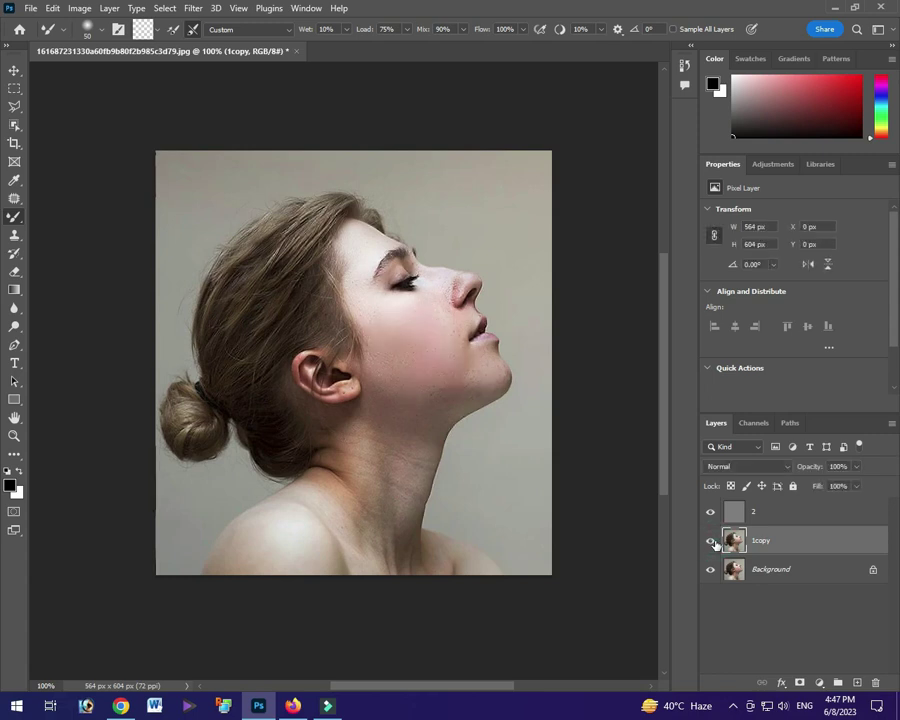